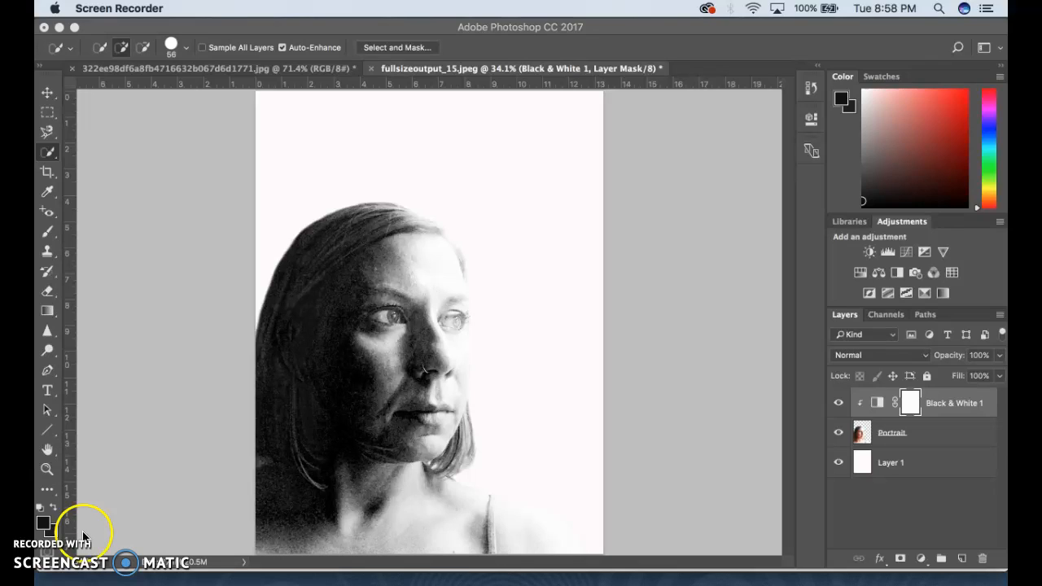
Step: Check the street photo's resolution in the Image Size settings
left_click(256, 72)
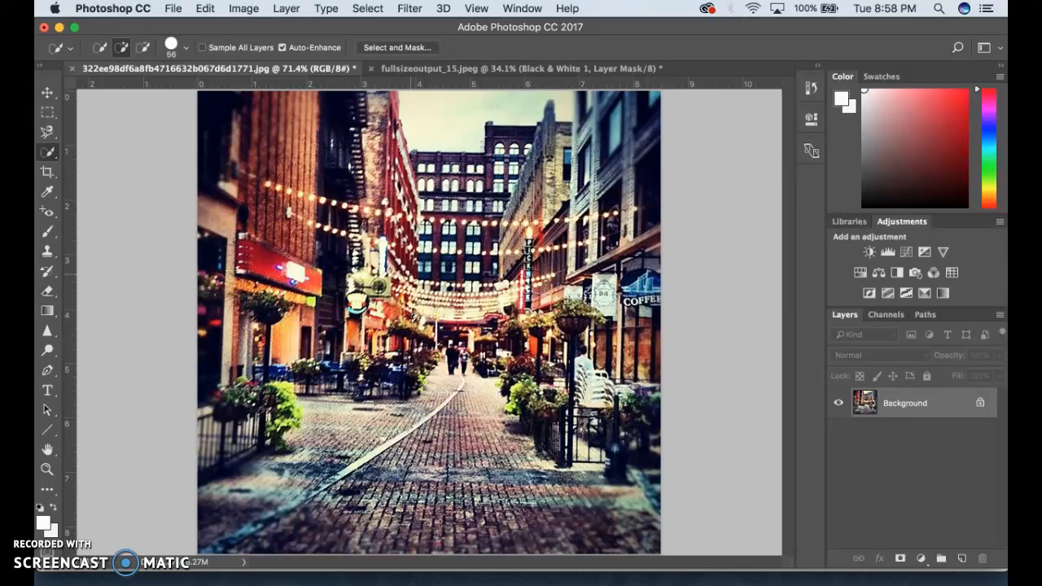
left_click(244, 8)
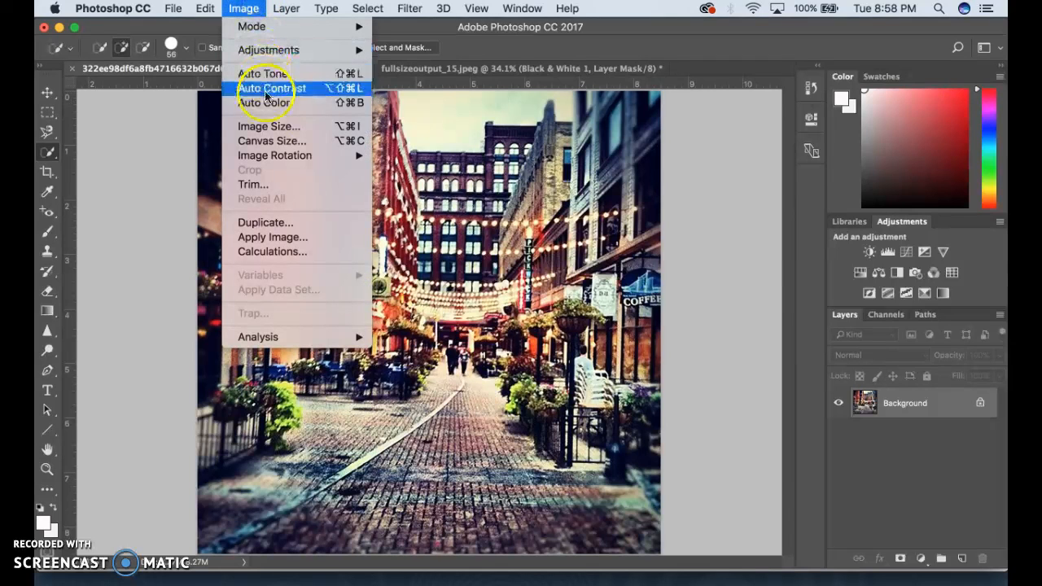
left_click(268, 127)
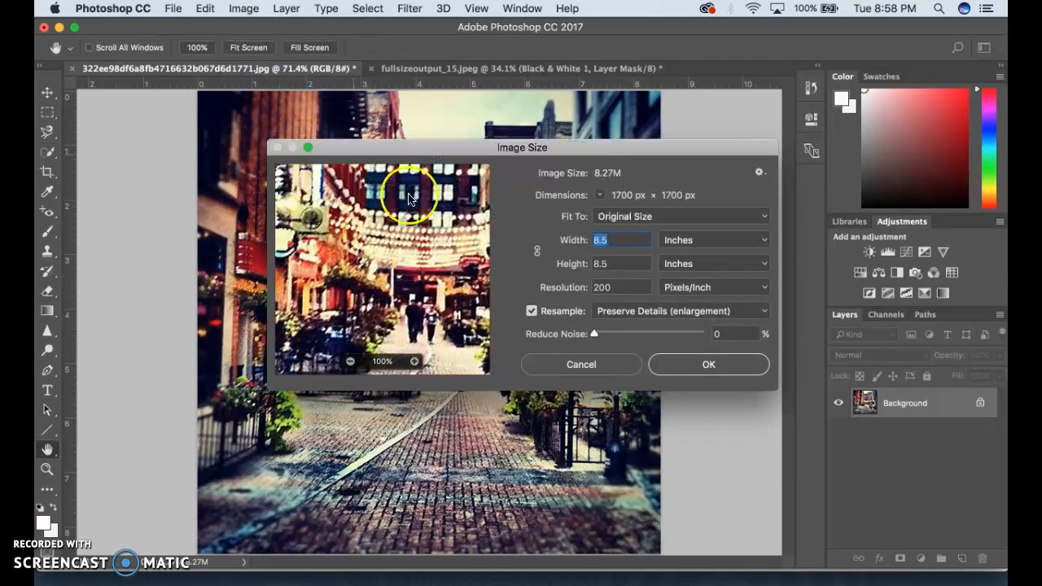
left_click(616, 291)
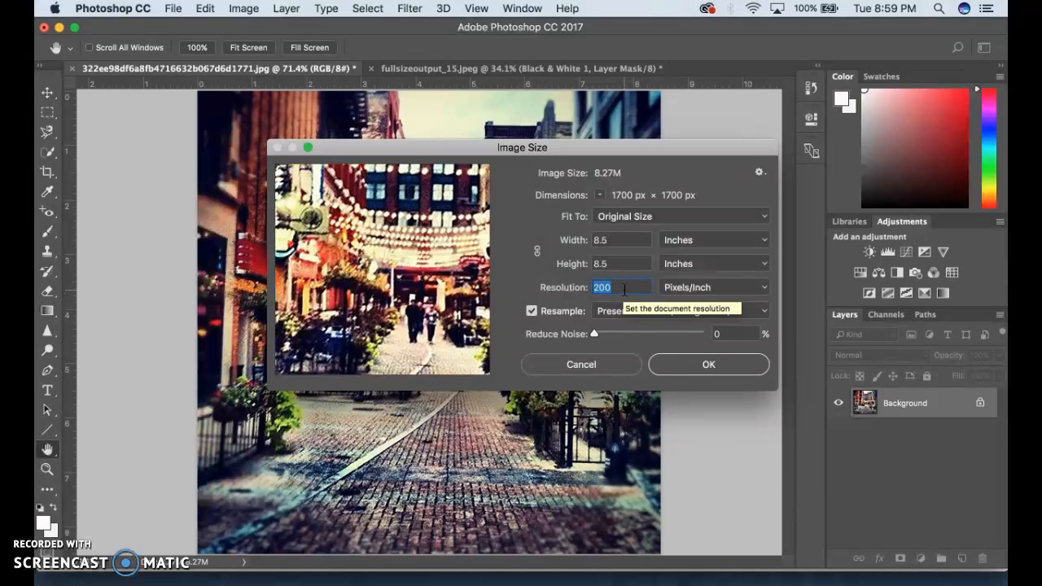
left_click(698, 365)
key("w")
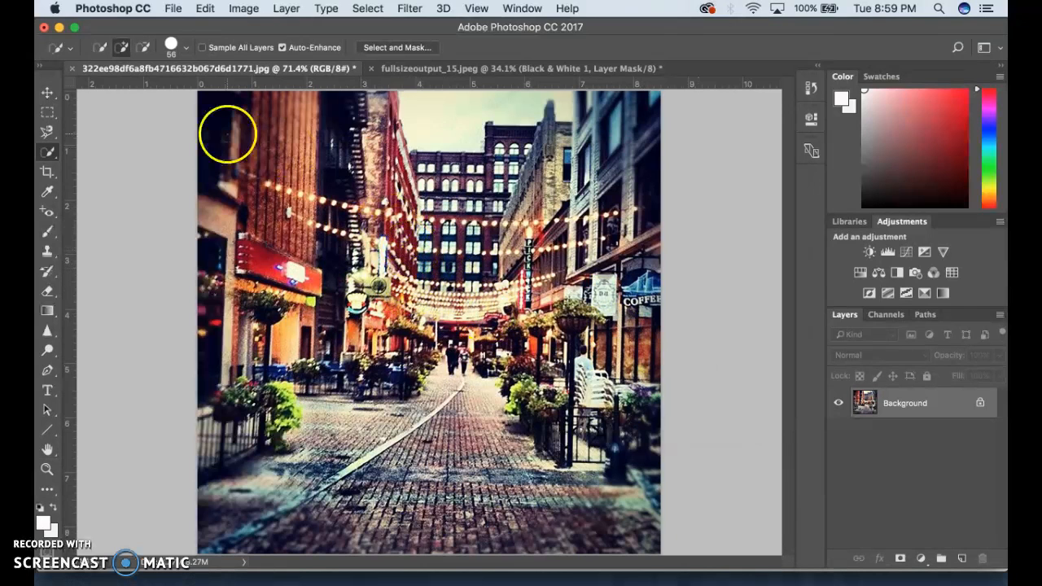
Step: Copy the street photo into the portrait document as a new layer above Black & White 1, using the Move tool
left_click(47, 94)
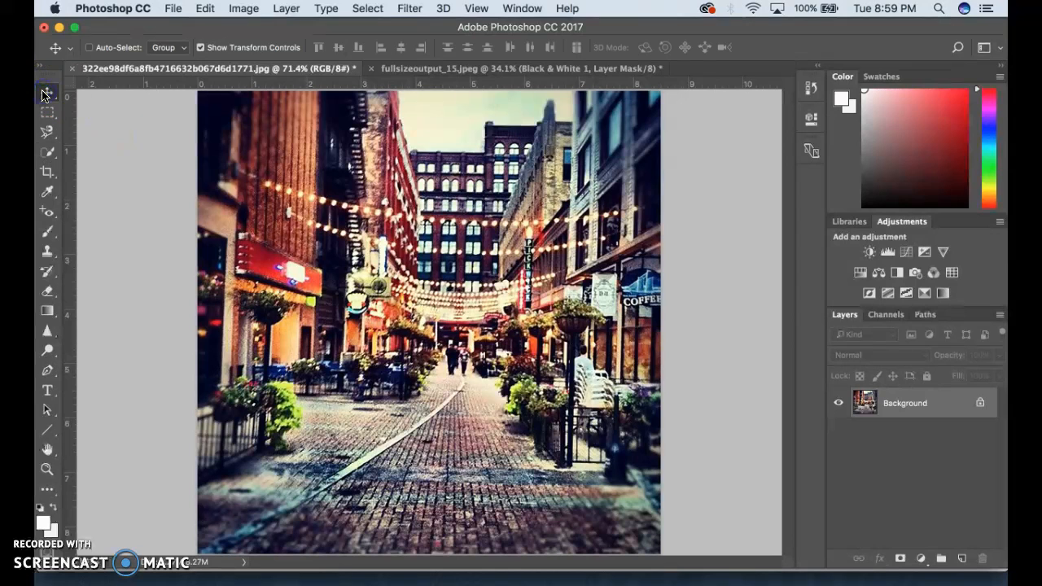
left_click(352, 220)
left_click_drag(353, 220, 394, 277)
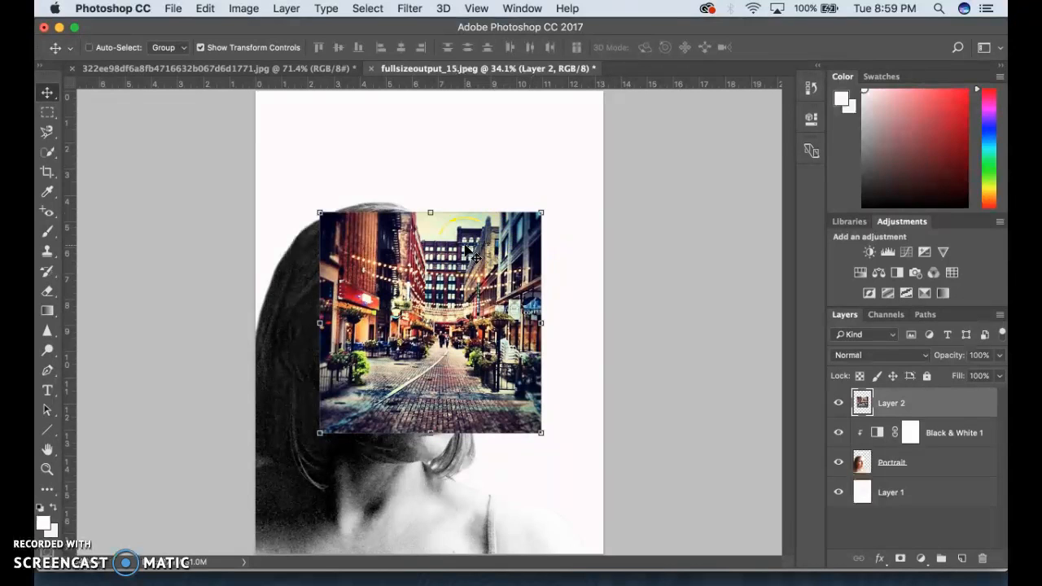
left_click(215, 51)
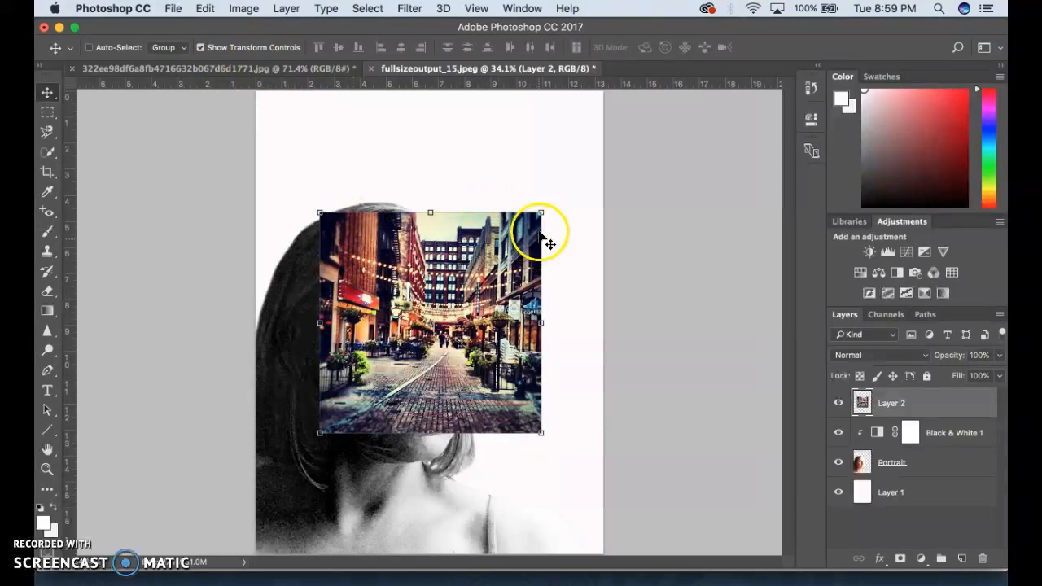
Step: Scale the street photo proportionally to about 187% so it reaches the canvas's right edge, and set its blend mode to Screen
left_click_drag(541, 213, 591, 161)
left_click_drag(319, 431, 226, 585)
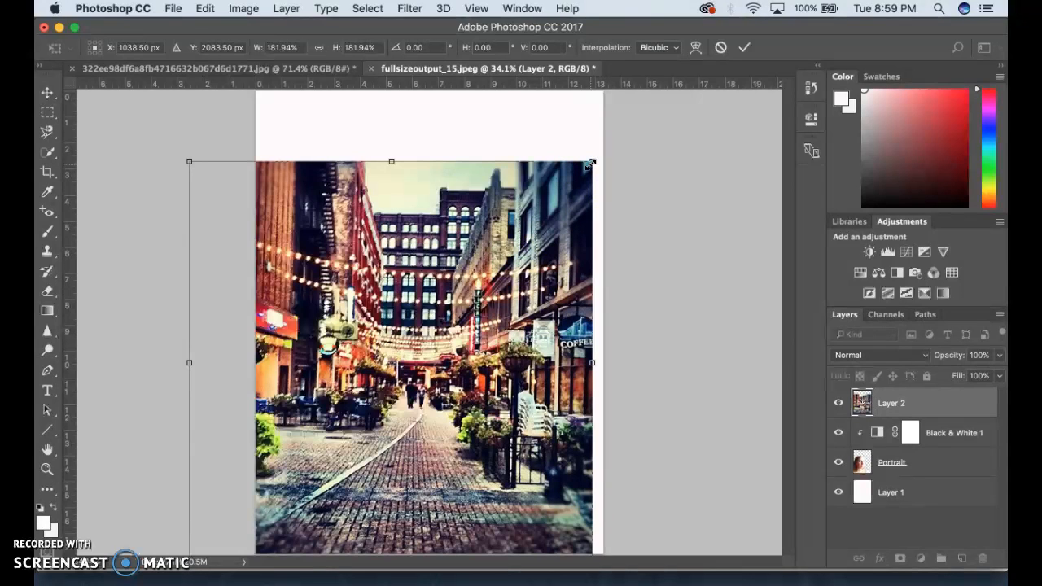
left_click_drag(595, 161, 603, 152)
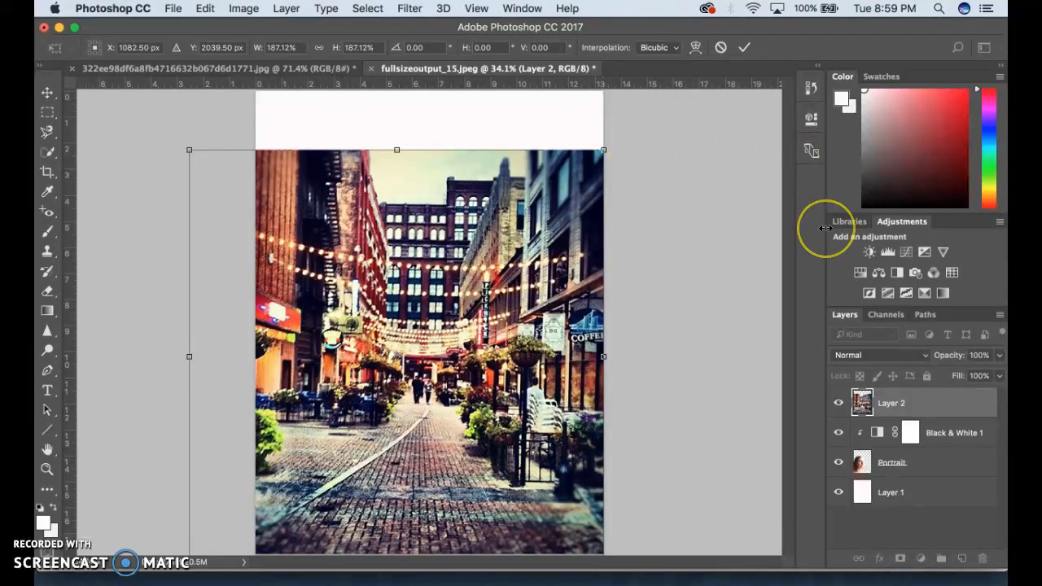
left_click(878, 361)
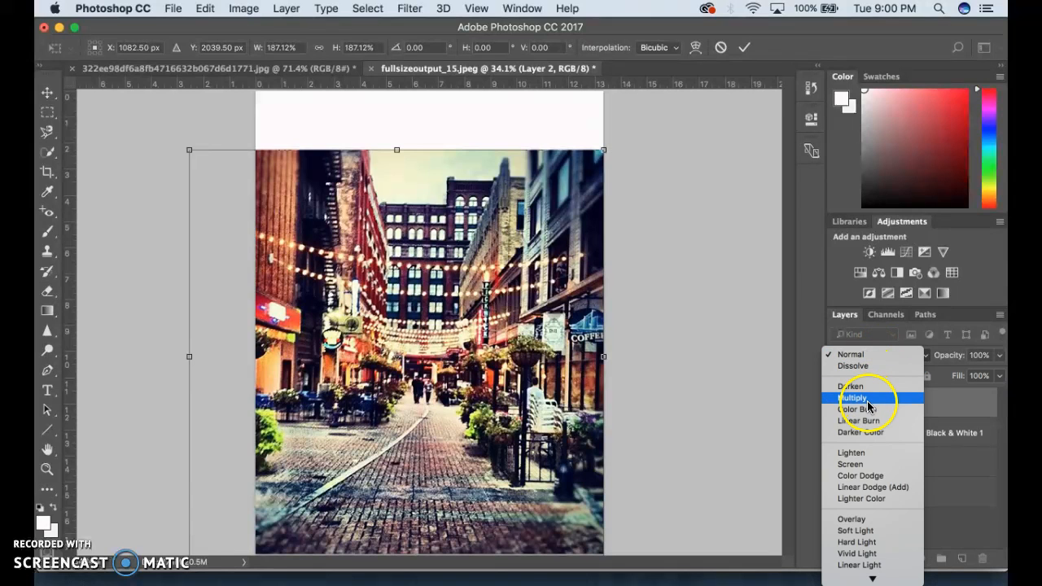
left_click(858, 466)
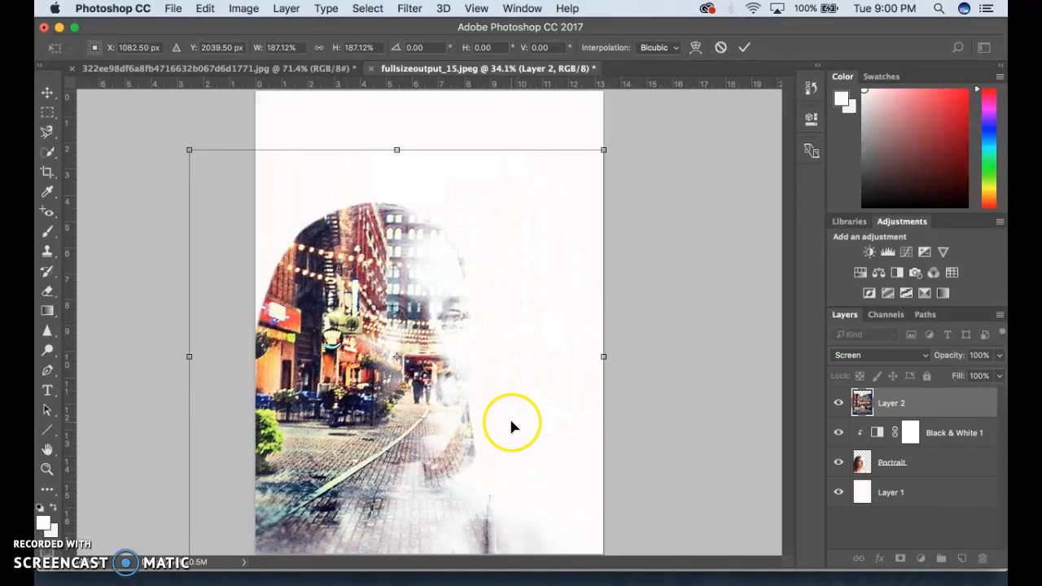
Step: Enlarge the street photo to about 202%, reposition it over the woman's head and shoulders, and apply the transformation
left_click_drag(412, 343, 375, 393)
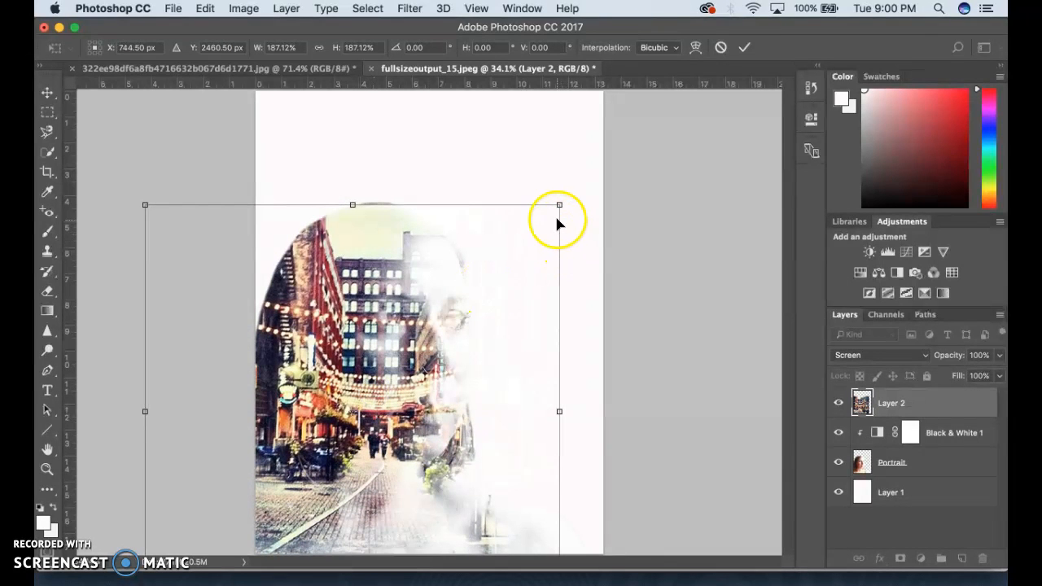
left_click_drag(559, 206, 588, 171)
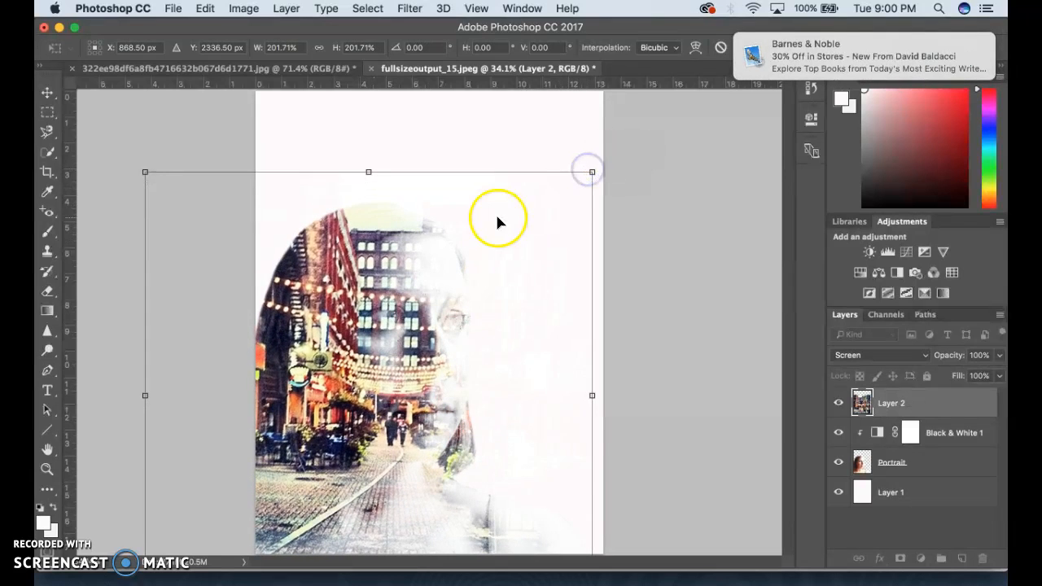
left_click_drag(406, 261, 409, 277)
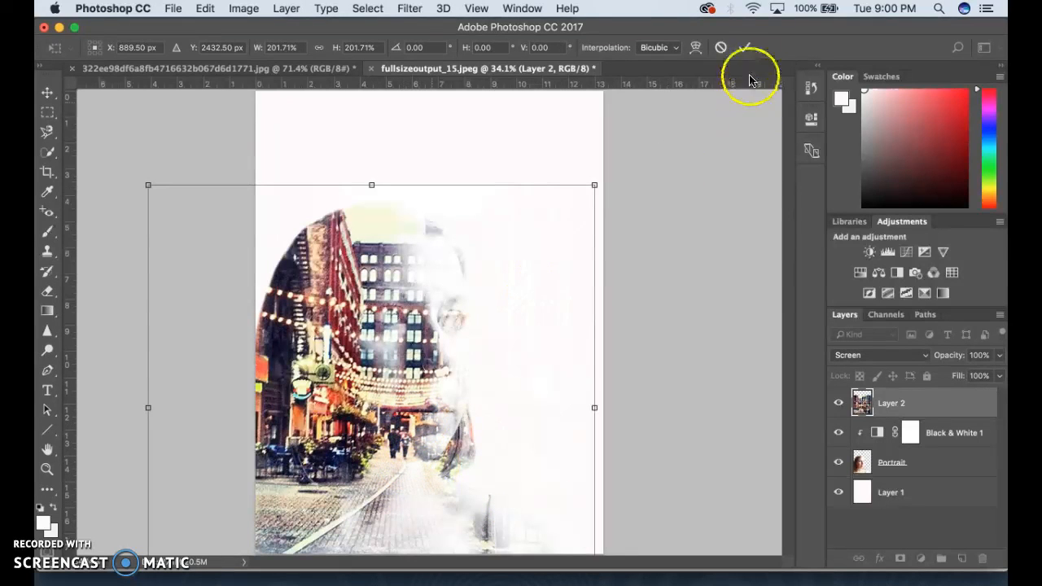
left_click(746, 51)
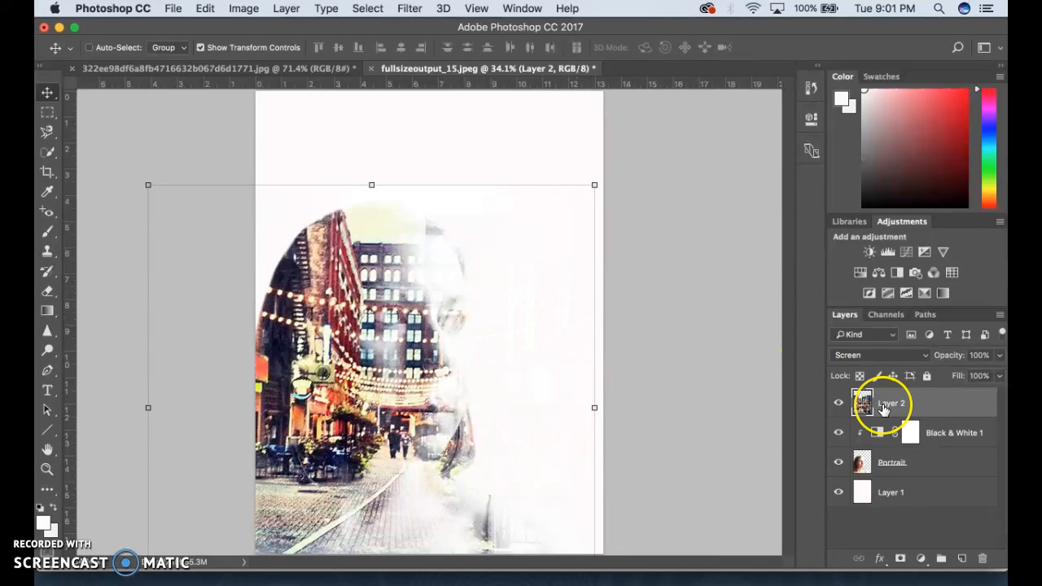
Step: Hide Layer 2 and select the woman's silhouette on the Portrait layer with the Quick Selection tool, undoing any overextended stroke
left_click(838, 403)
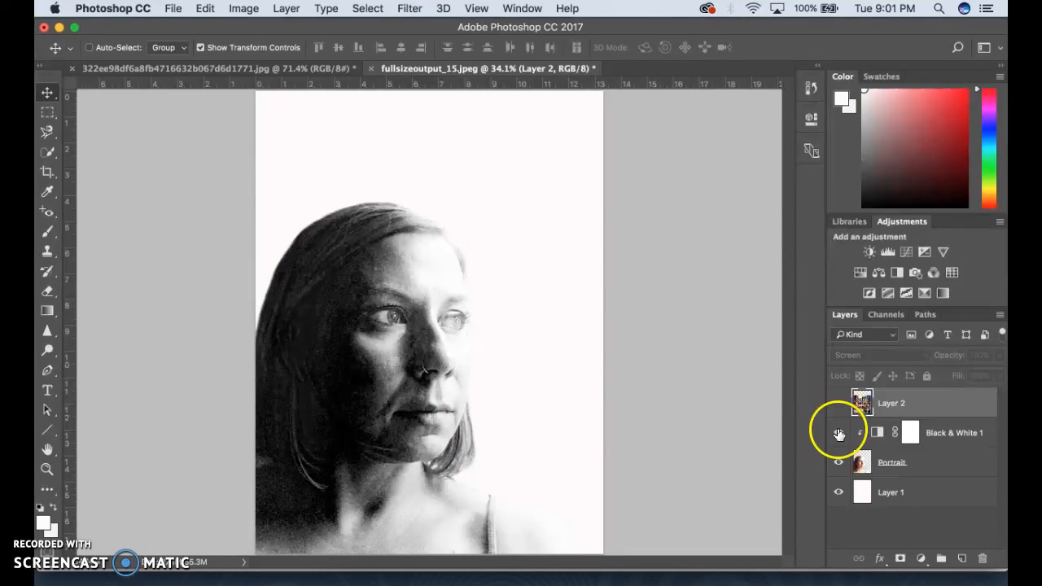
left_click(897, 462)
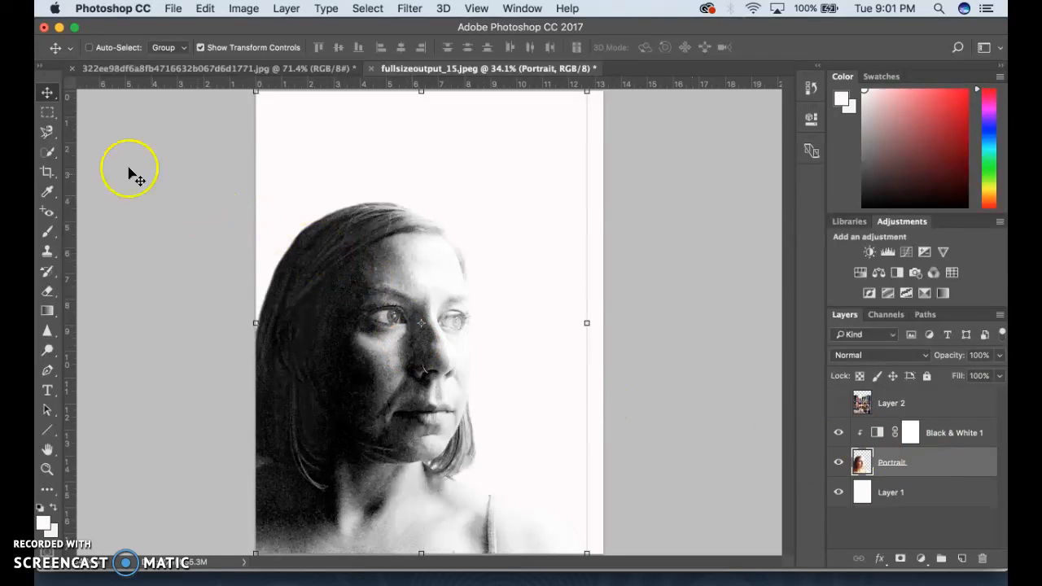
left_click(44, 153)
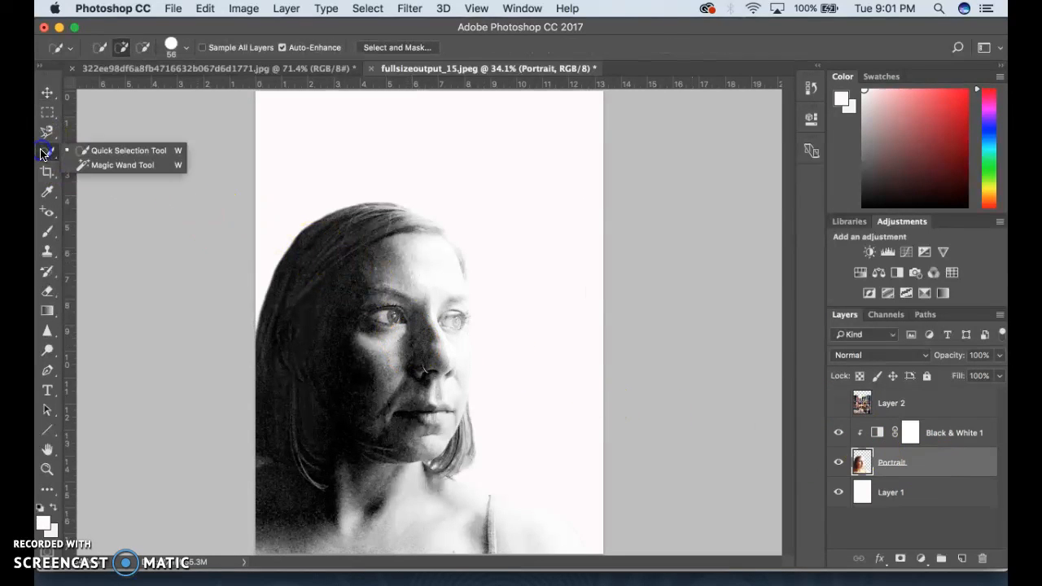
left_click(87, 152)
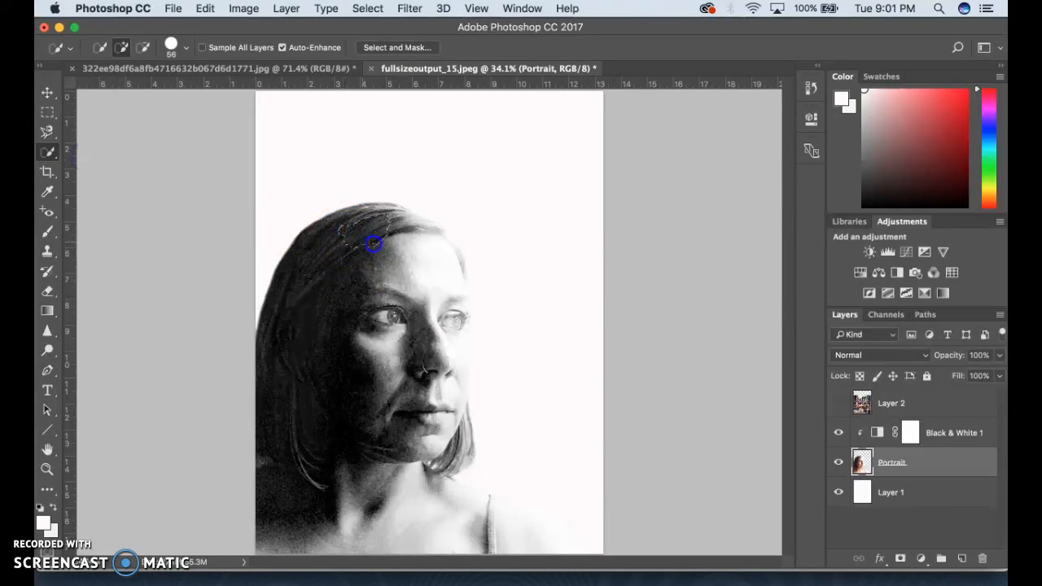
left_click_drag(391, 270, 418, 312)
mouse_move(383, 235)
left_mouse_down()
mouse_move(377, 227)
mouse_move(434, 248)
mouse_move(445, 268)
mouse_move(456, 323)
mouse_move(451, 499)
mouse_move(493, 533)
mouse_move(538, 534)
left_mouse_up()
key("super+z")
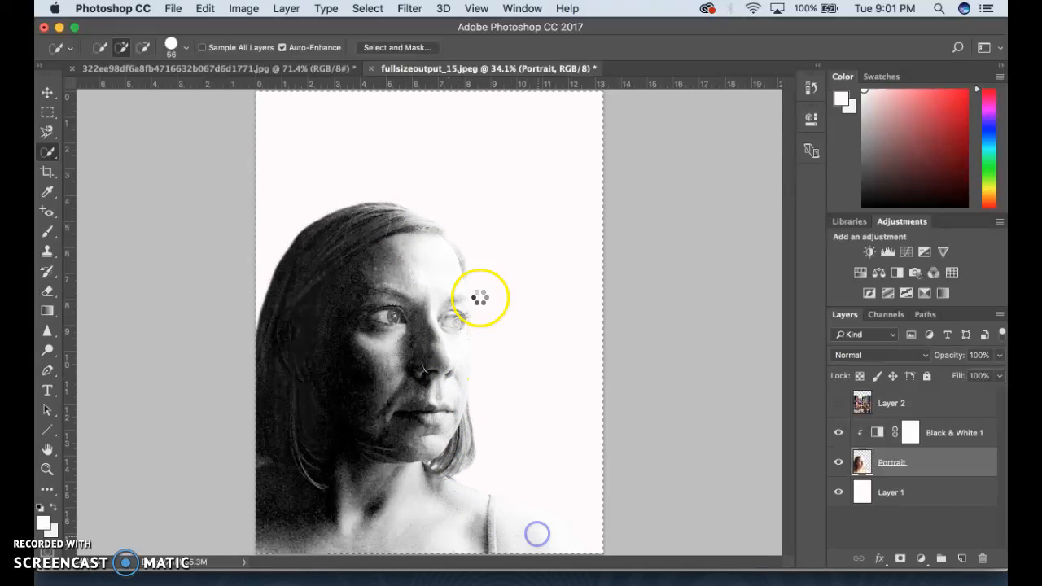
left_click(204, 10)
left_click(203, 9)
left_click(203, 10)
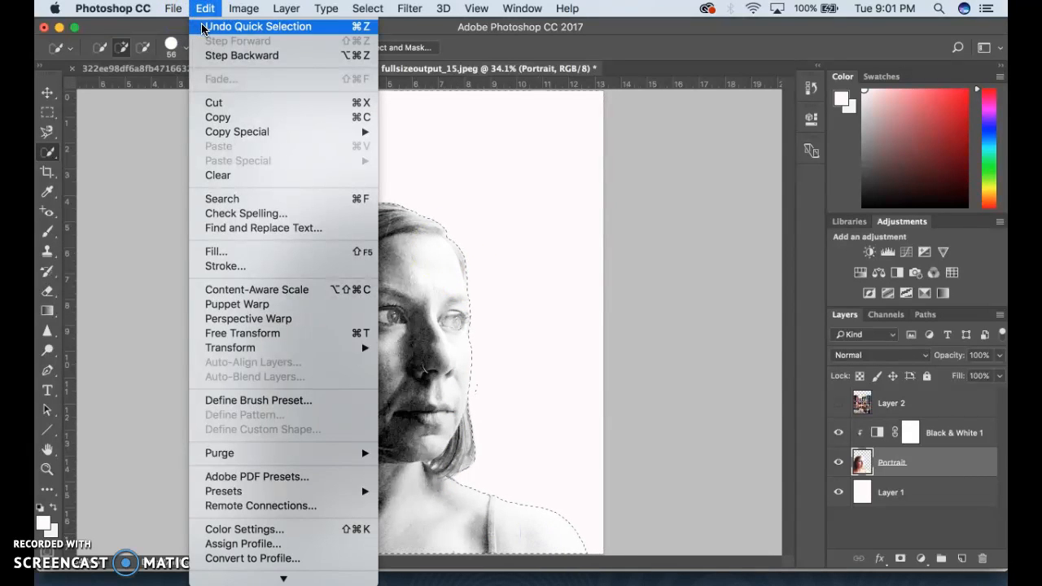
left_click(201, 10)
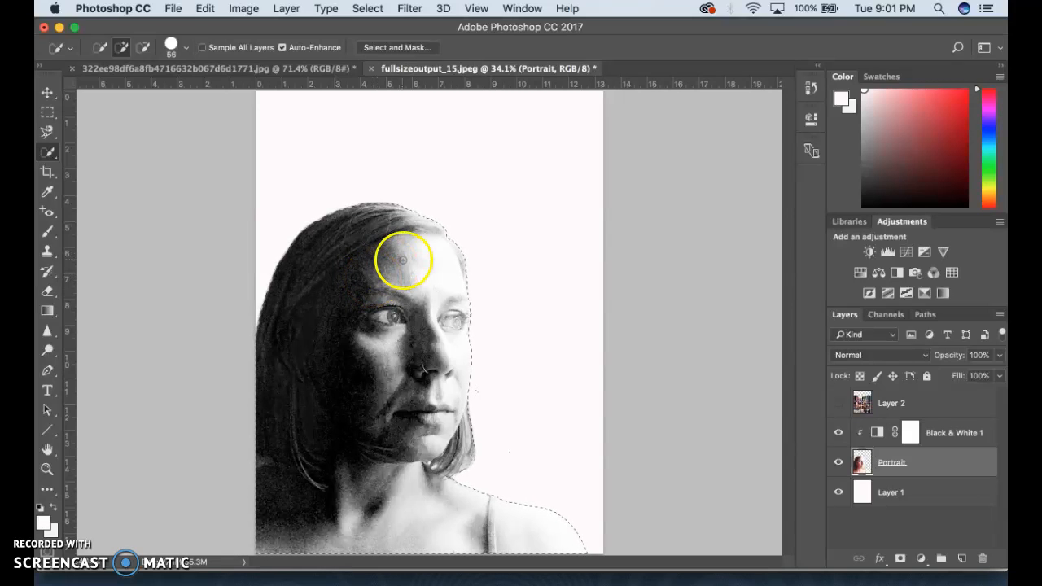
Step: Refine the selection along the hair outline in Select and Mask with the Refine Edge Brush, and apply it
left_click(388, 49)
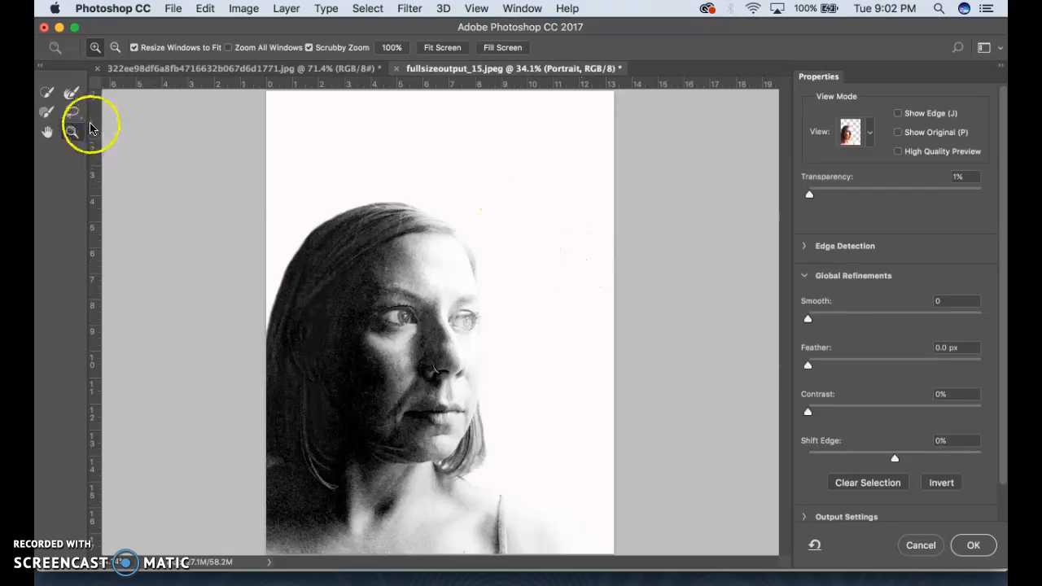
left_click(71, 94)
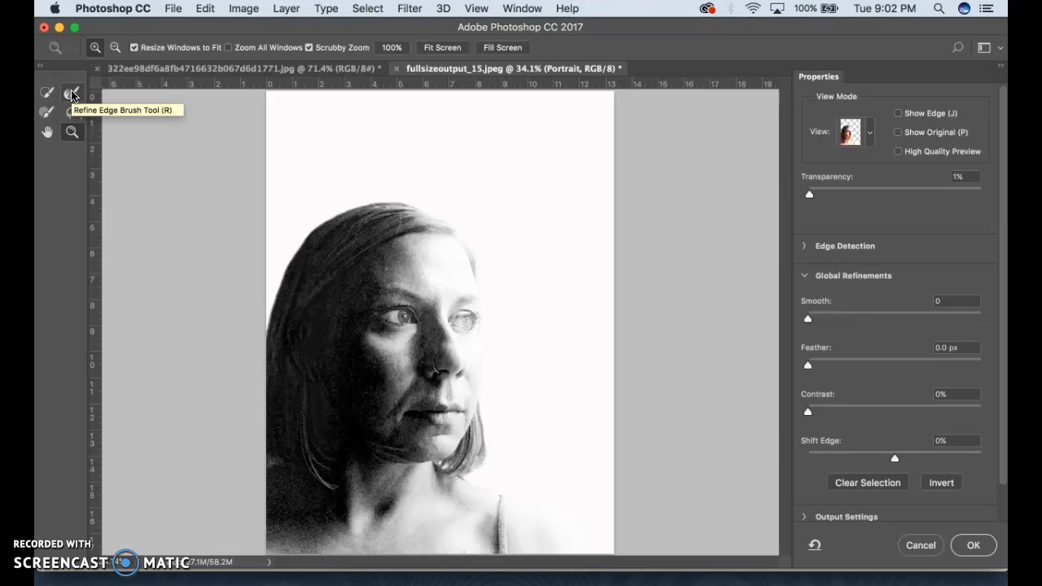
left_click(71, 94)
left_click_drag(291, 202, 305, 239)
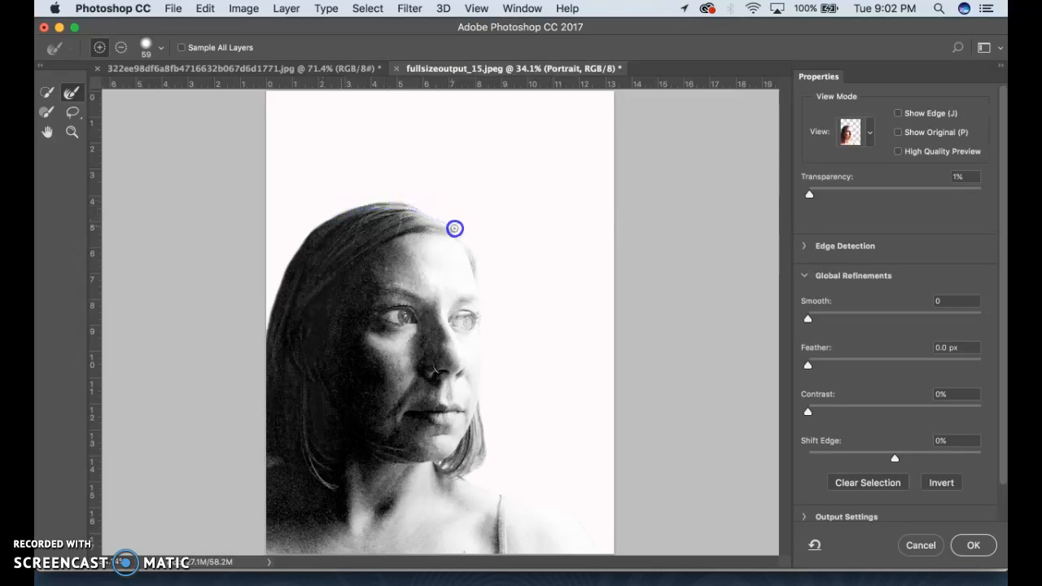
left_click(455, 234)
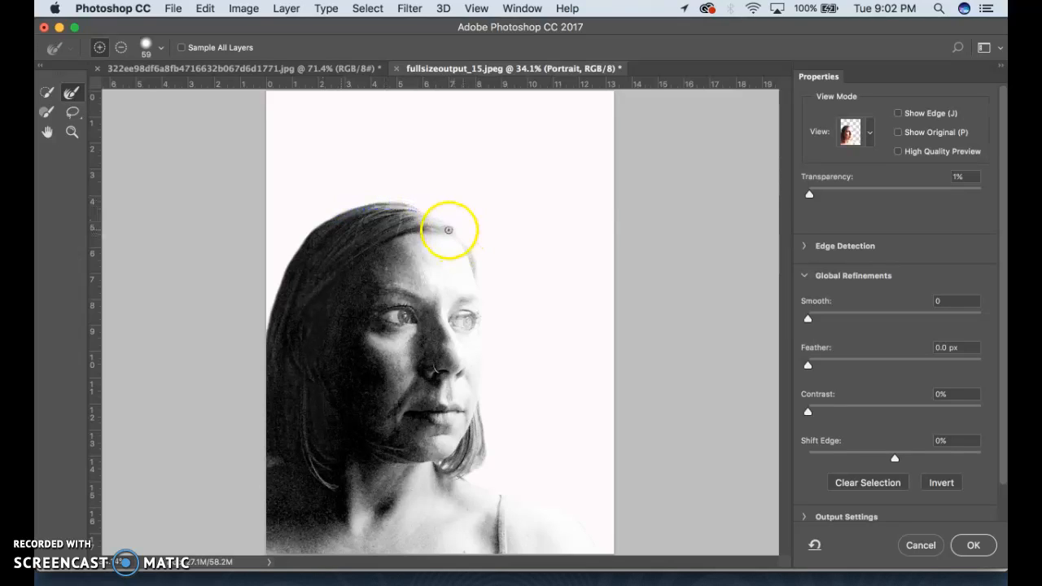
mouse_move(456, 236)
left_mouse_down()
mouse_move(477, 277)
mouse_move(487, 364)
mouse_move(482, 467)
mouse_move(463, 479)
mouse_move(576, 513)
mouse_move(600, 561)
mouse_move(571, 519)
mouse_move(460, 478)
mouse_move(488, 455)
mouse_move(480, 298)
mouse_move(468, 253)
mouse_move(442, 223)
mouse_move(388, 204)
mouse_move(310, 238)
left_mouse_up()
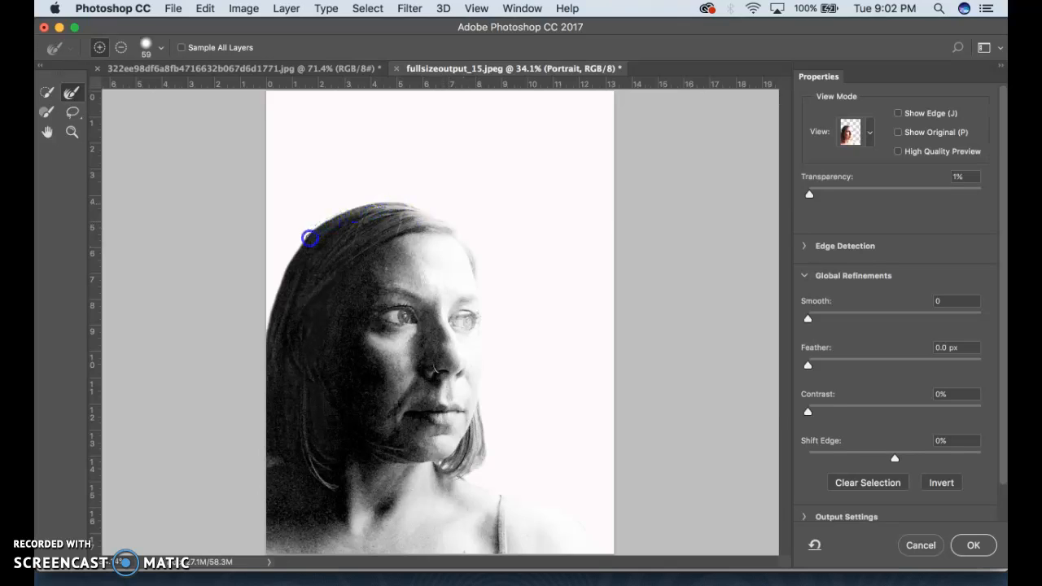
left_click_drag(262, 344, 261, 347)
left_click(972, 545)
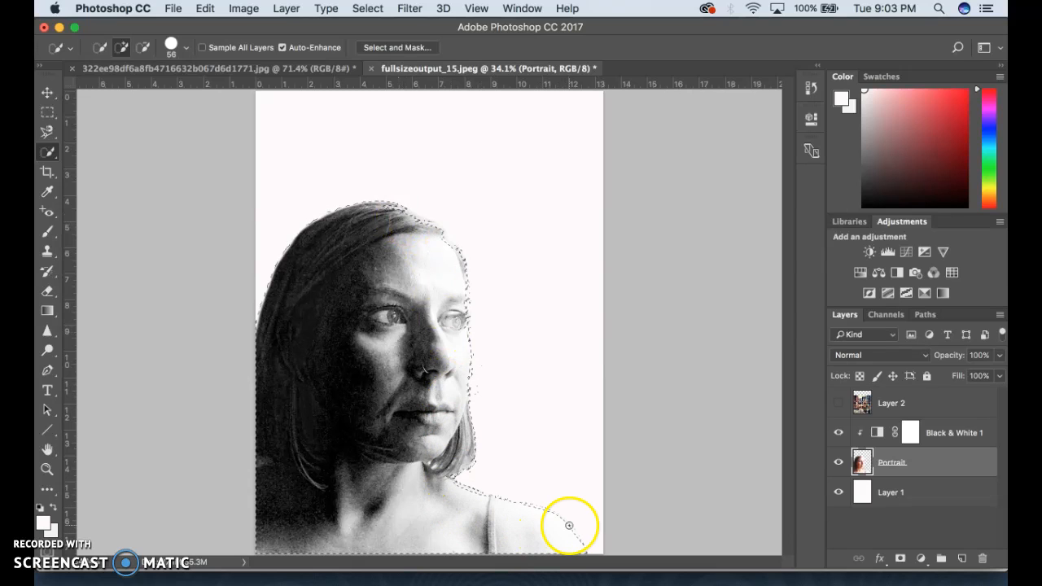
Step: Show Layer 2 again, group it with the Black & White 1 and Portrait layers, and expand the group
left_click(839, 404)
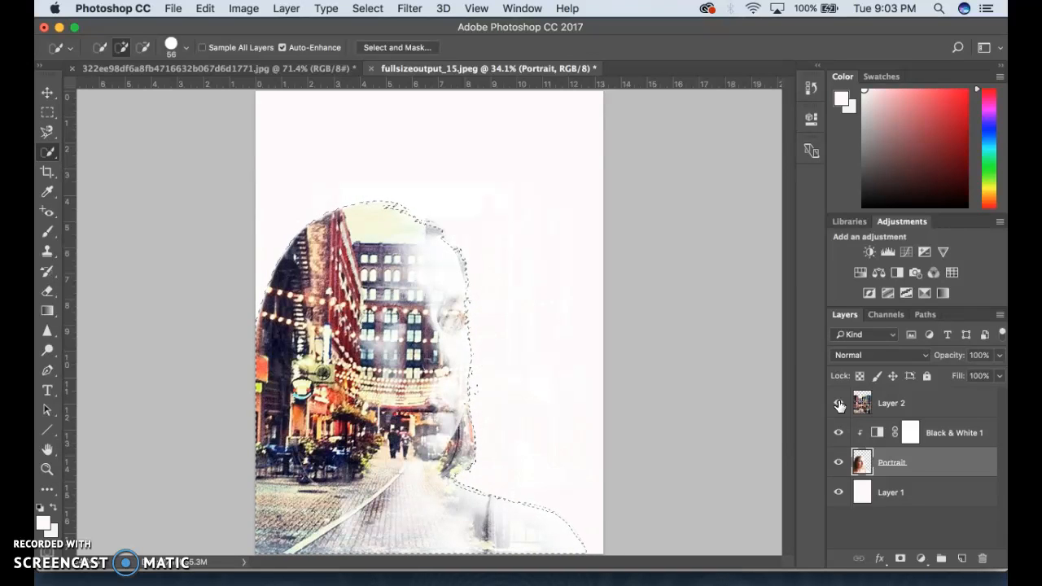
left_click(934, 408, "shift")
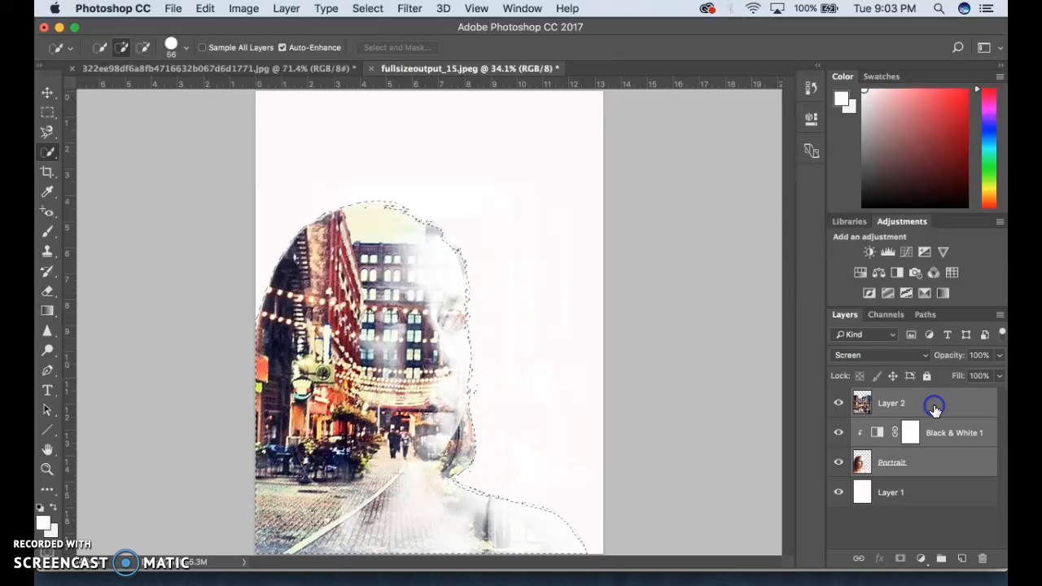
left_click(918, 491, "shift")
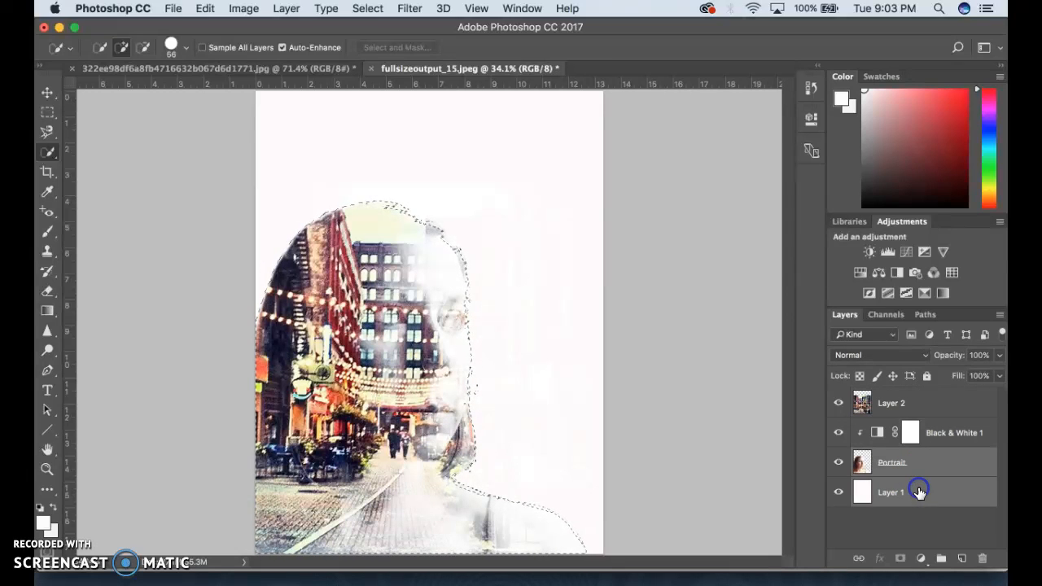
left_click(925, 429, "shift")
left_click(930, 399, "shift")
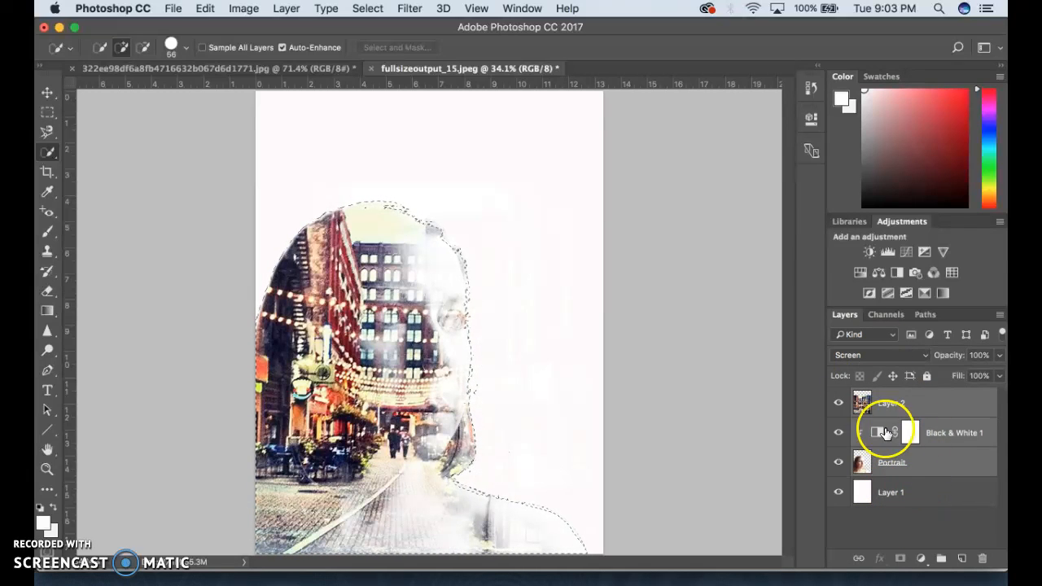
left_click(941, 560)
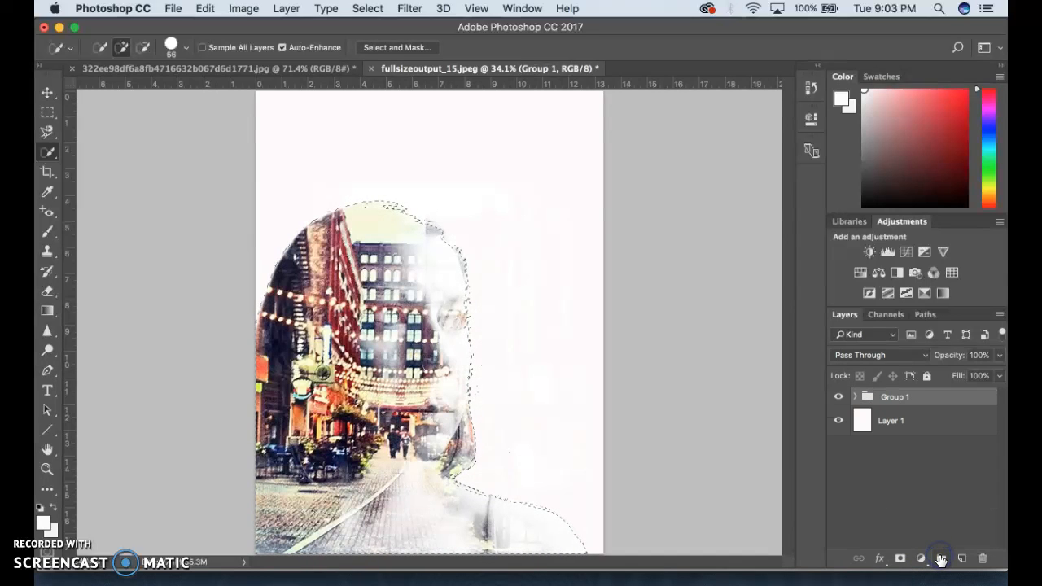
left_click(856, 397)
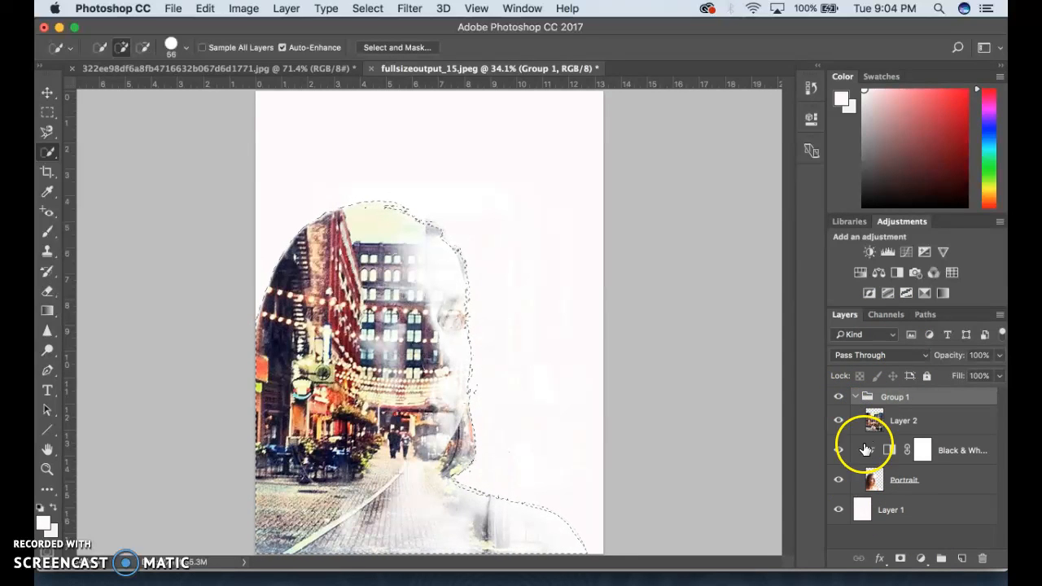
Step: Add a layer mask to Group 1 from the silhouette selection and expand the group with its mask selected
left_click(855, 397)
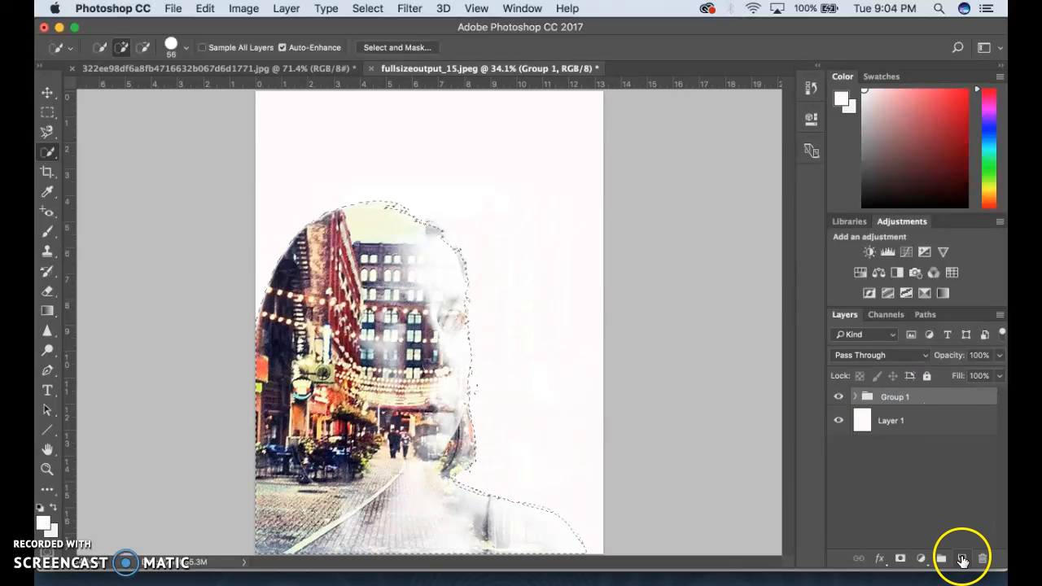
left_click(901, 560)
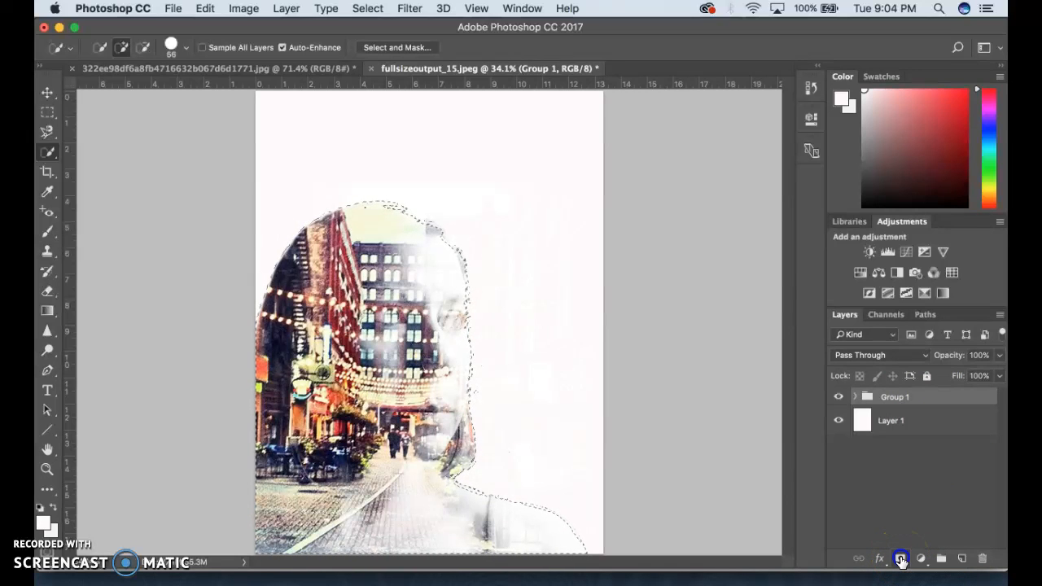
left_click(900, 409)
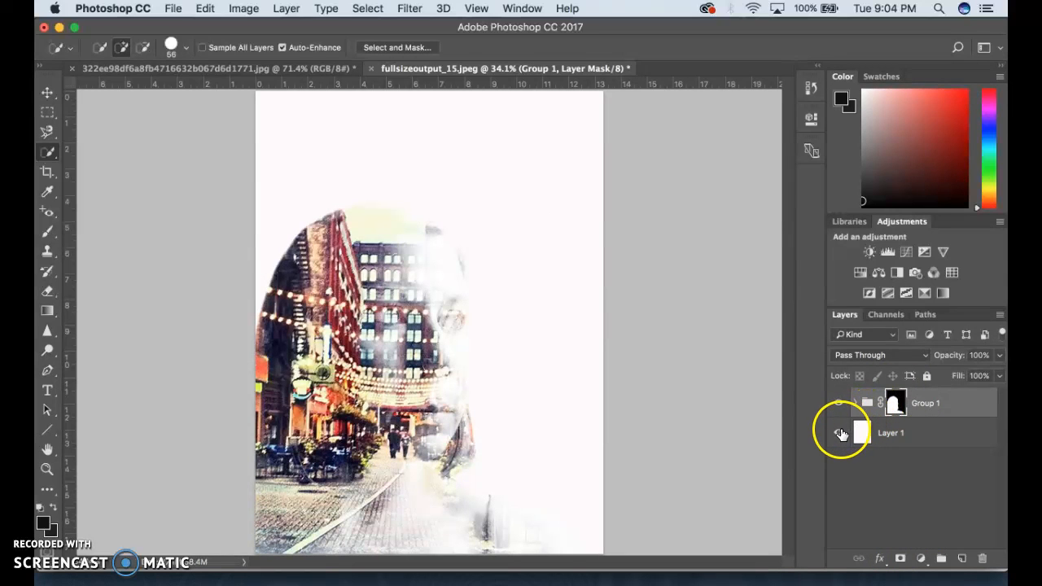
left_click(857, 402)
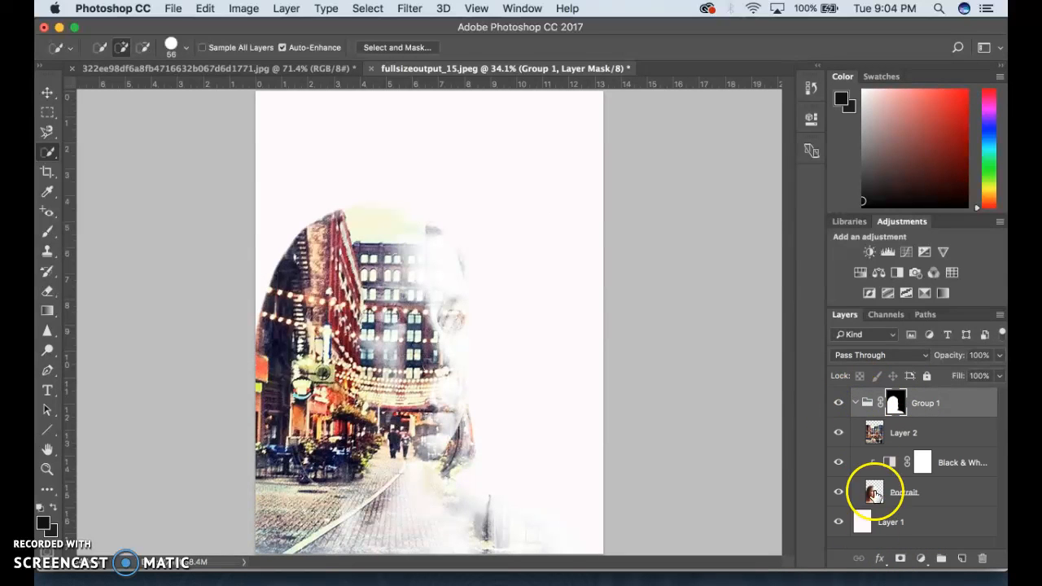
left_click(895, 403)
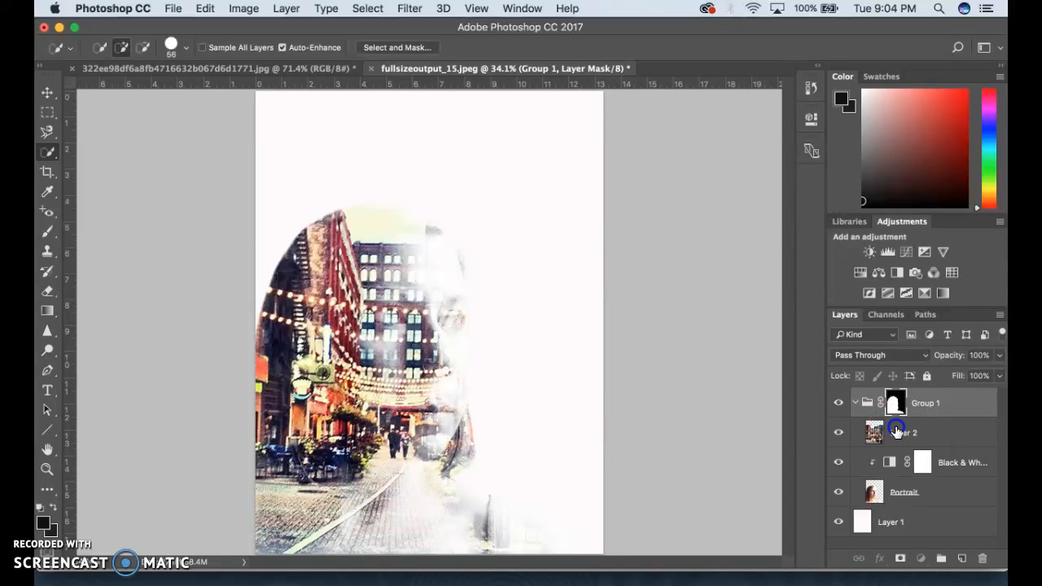
Step: Move Layer 2 out of Group 1 to the top of the layer stack and collapse the group
left_click_drag(896, 429, 896, 389)
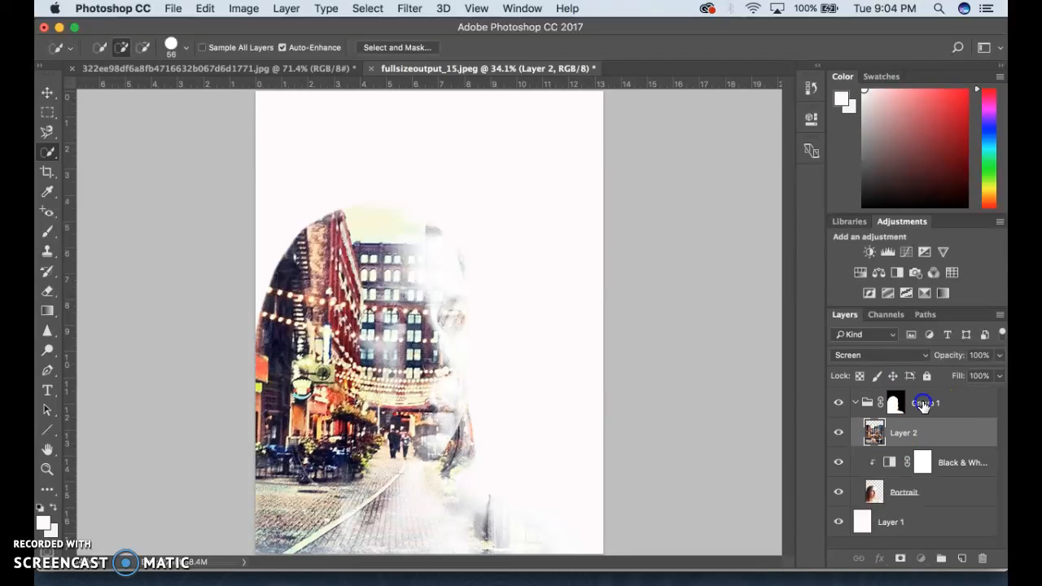
left_click_drag(919, 432, 911, 389)
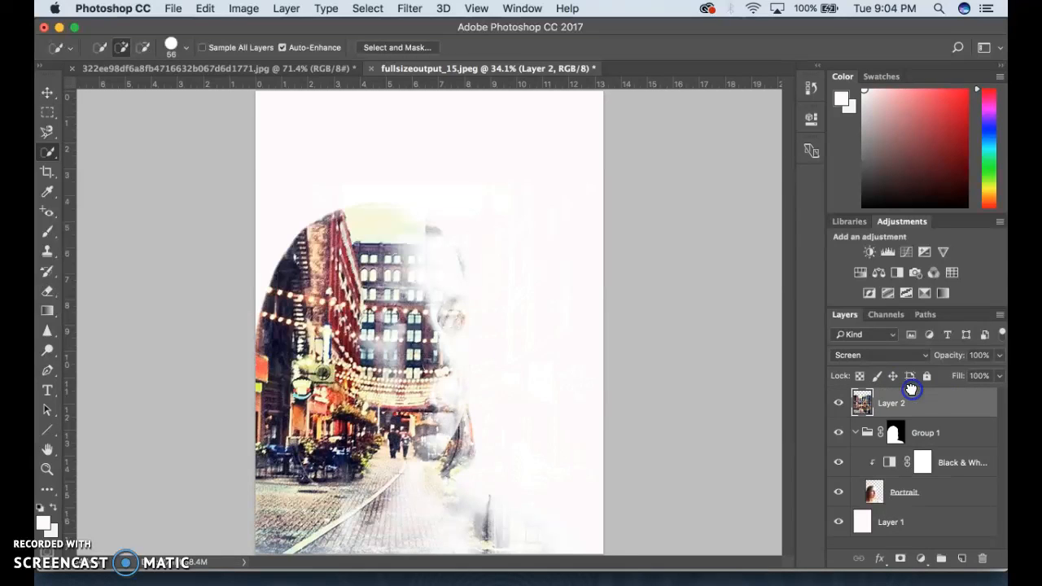
left_click(854, 434)
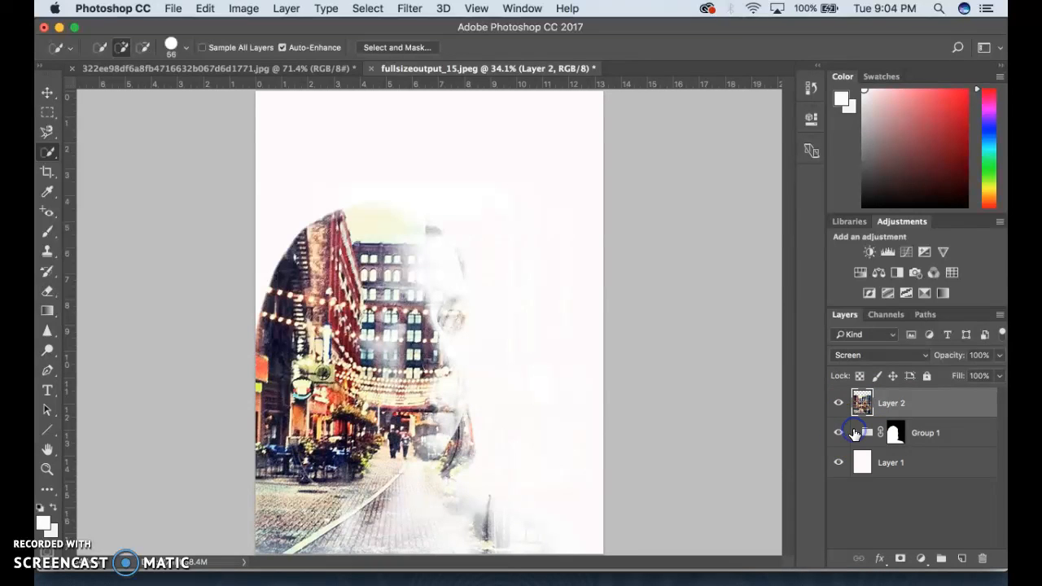
Step: Hide Group 1 and set Layer 2's blending mode to Normal
left_click(839, 434)
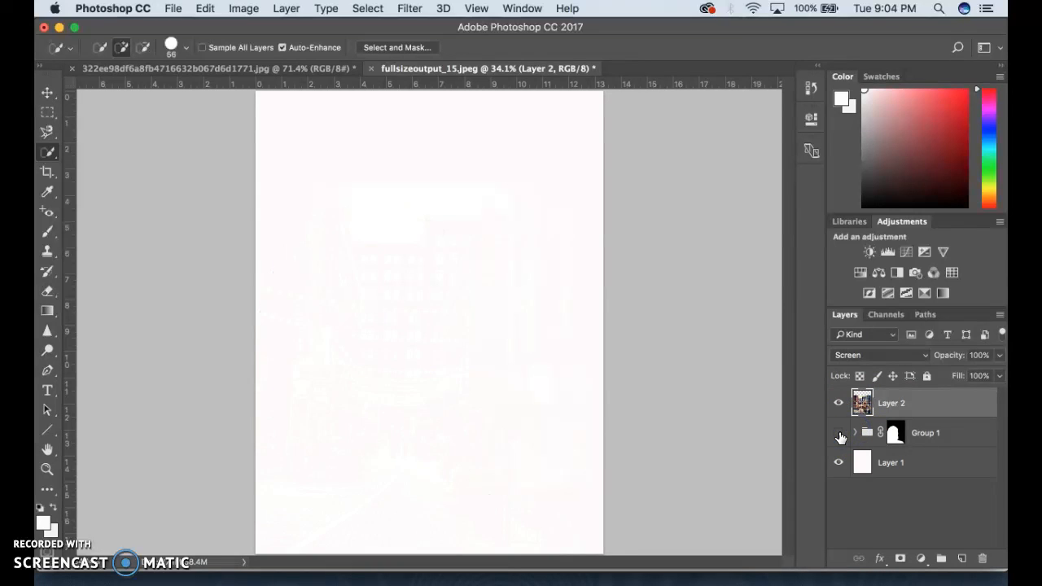
left_click(839, 434)
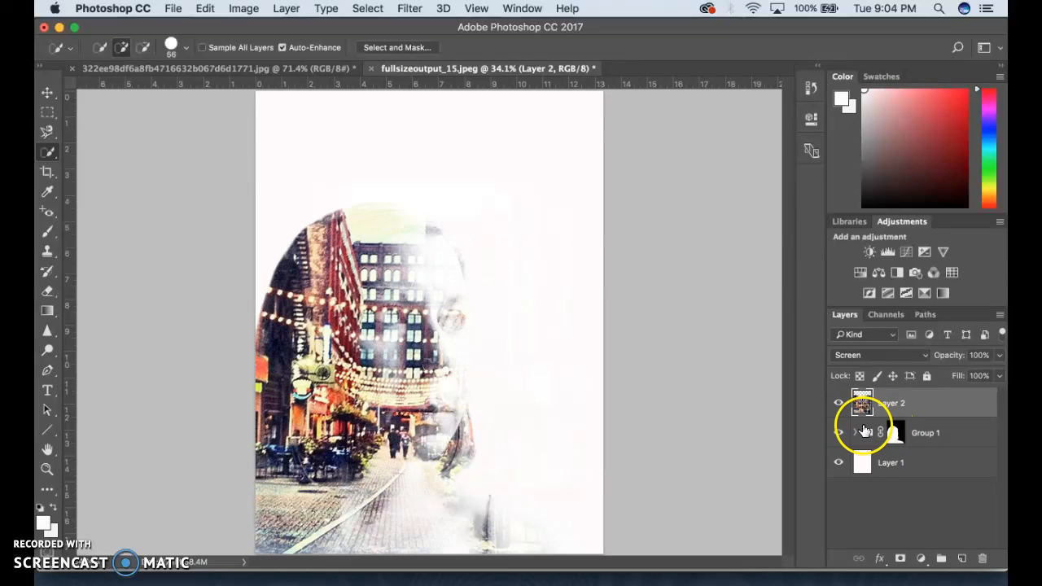
left_click(884, 402)
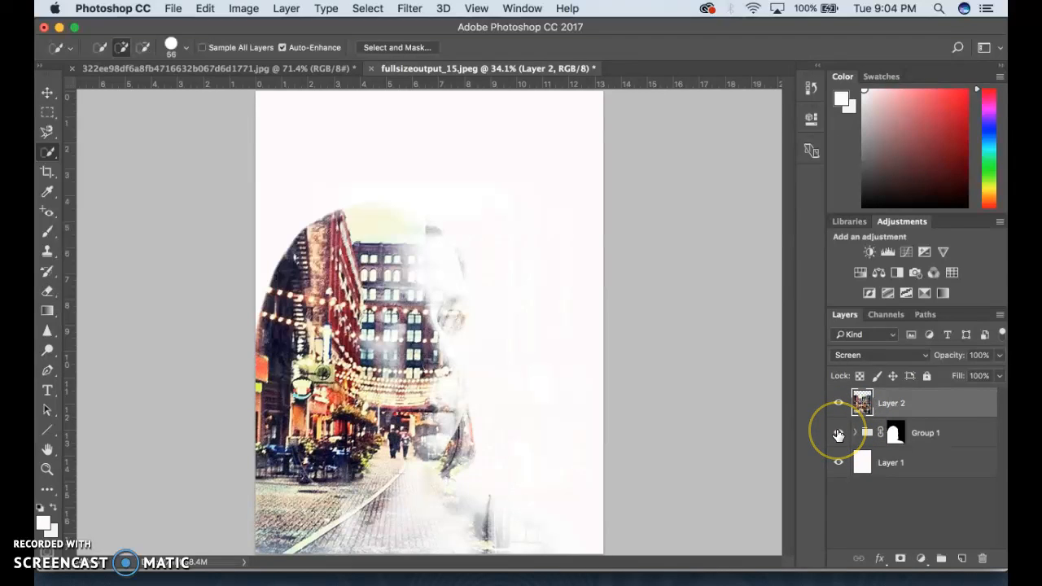
left_click(838, 433)
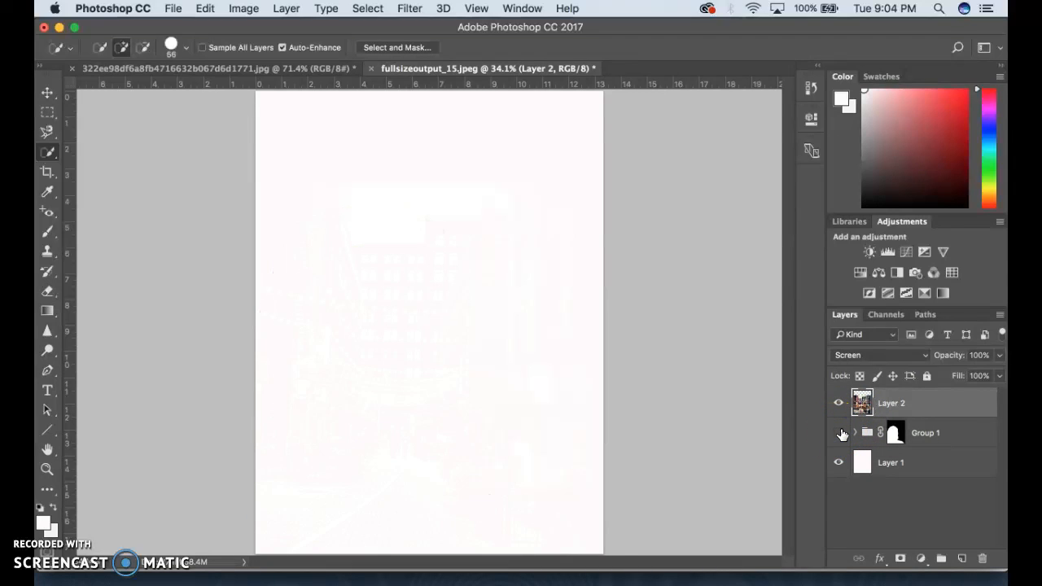
left_click(913, 356)
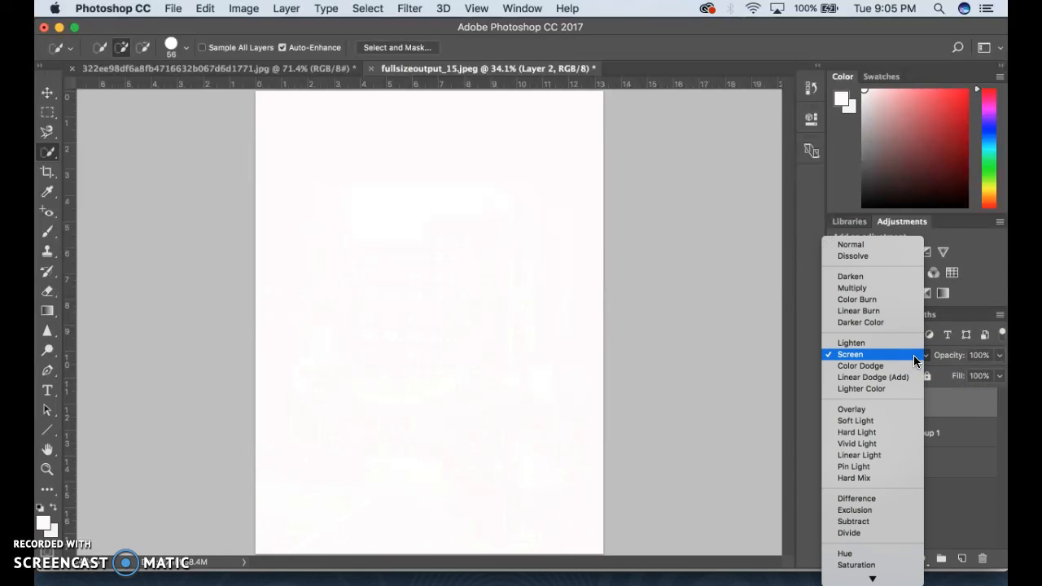
left_click(900, 245)
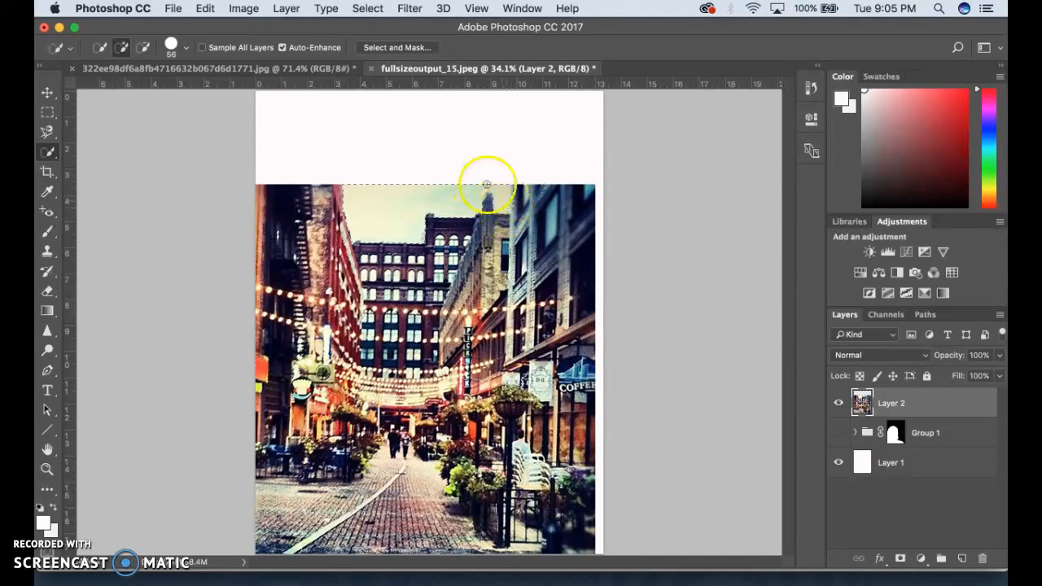
Step: Select the sky in the street photo with the Quick Selection tool, subtracting overextended areas, and invert the selection
left_click(142, 48)
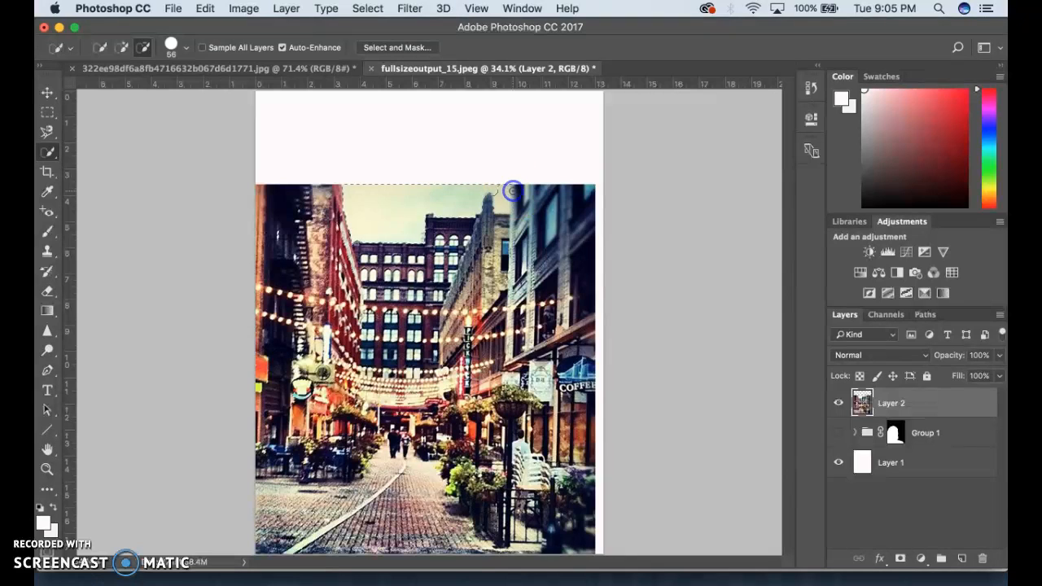
left_click(122, 48)
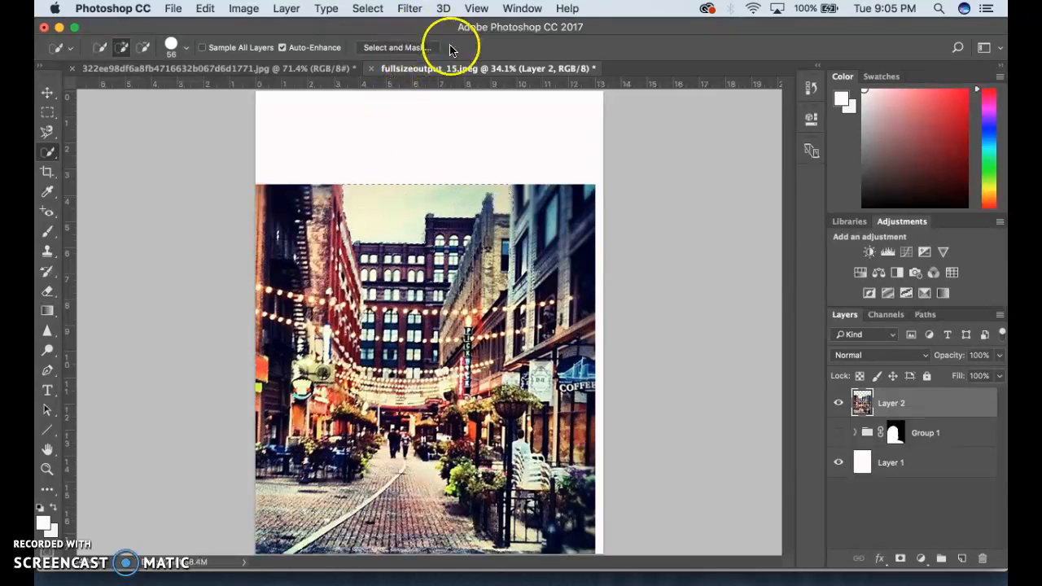
left_click(363, 10)
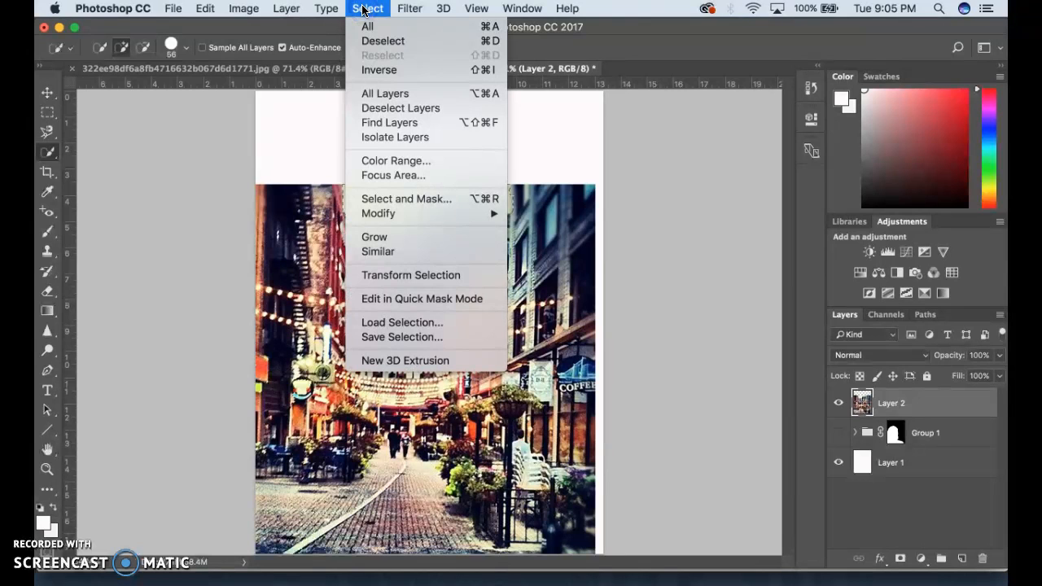
left_click(376, 71)
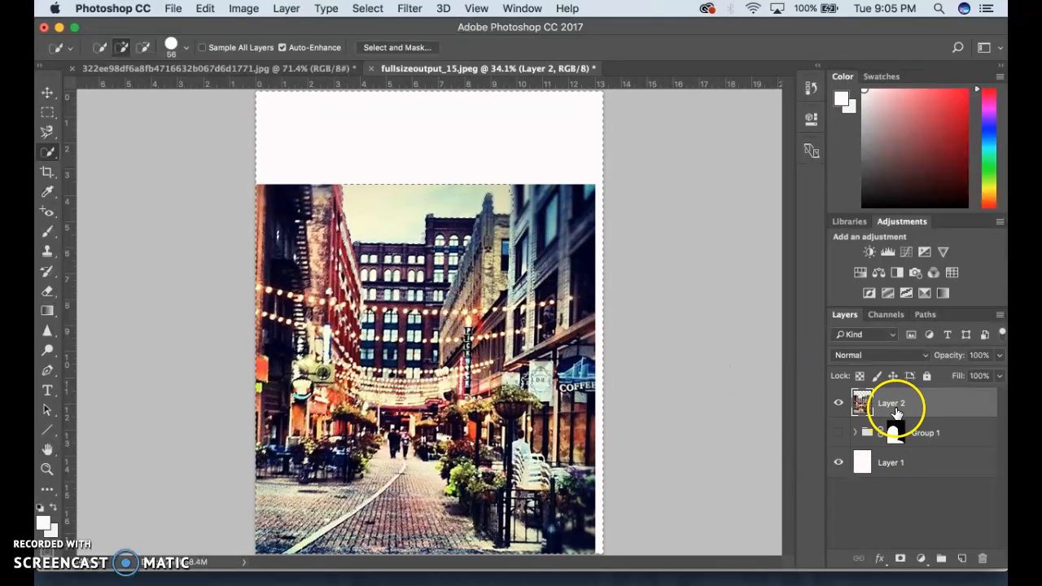
Step: Create a new empty group above Layer 2
left_click(940, 530)
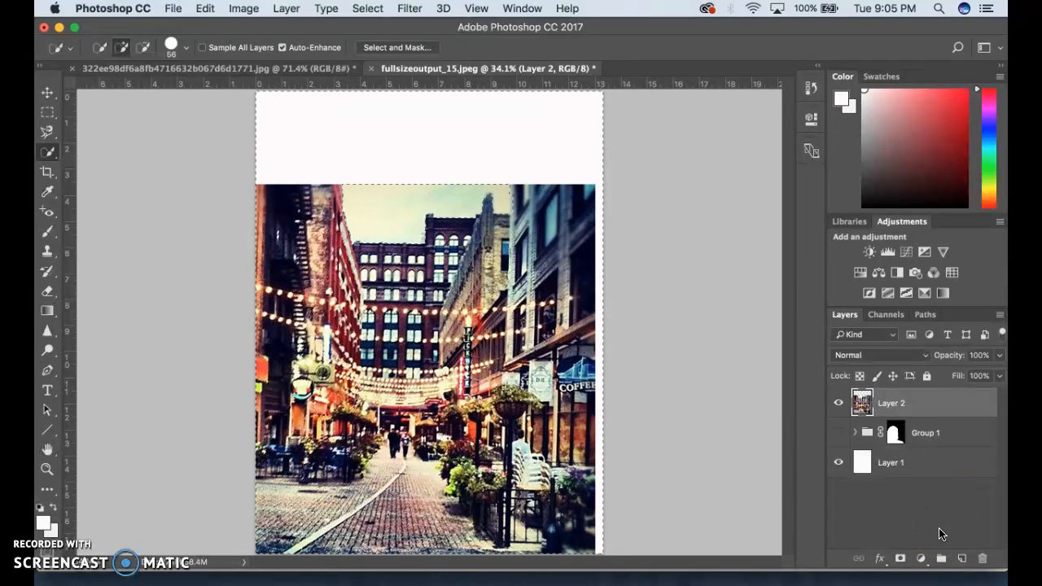
left_click(941, 560)
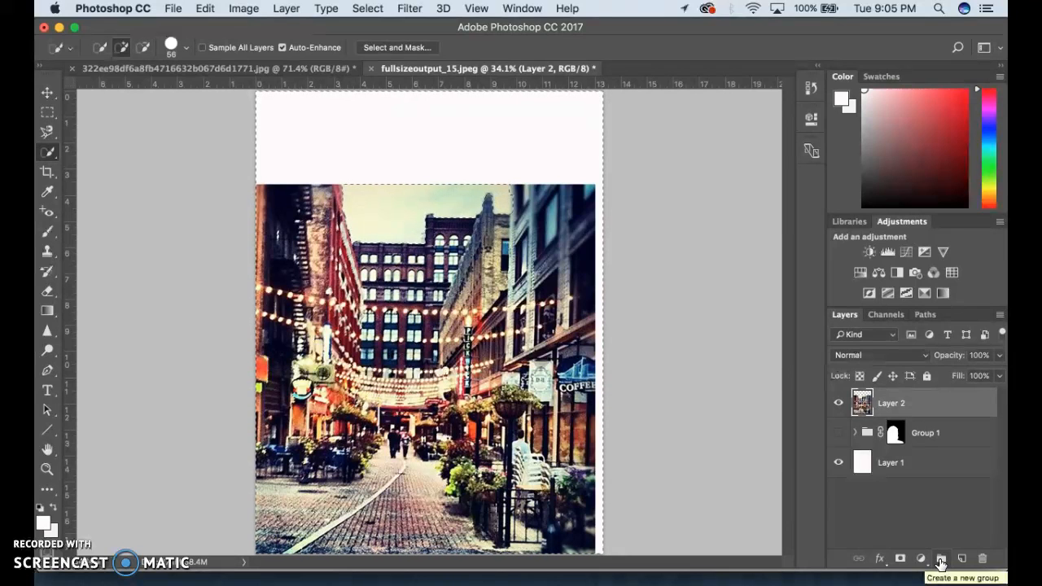
left_click(941, 561)
left_click(895, 427)
left_click_drag(896, 427, 931, 398)
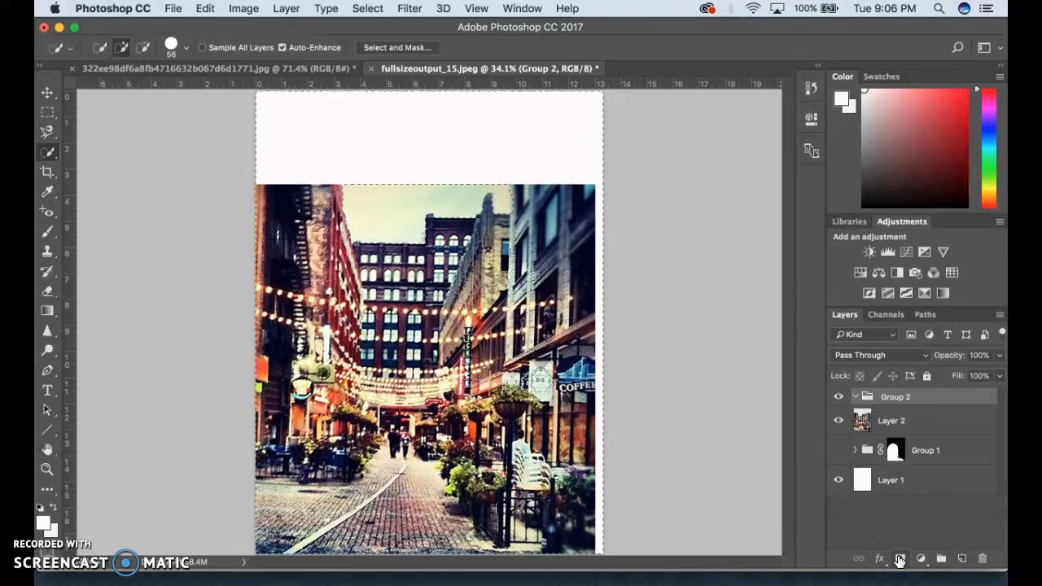
Step: Show Group 1 again and move Layer 2 back into it
left_click(838, 450)
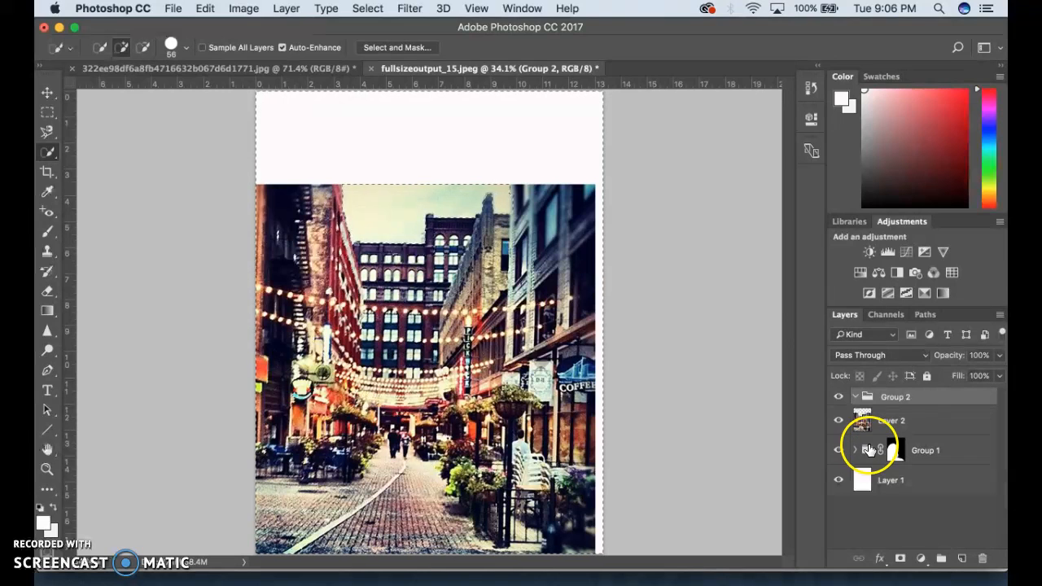
left_click_drag(882, 420, 884, 449)
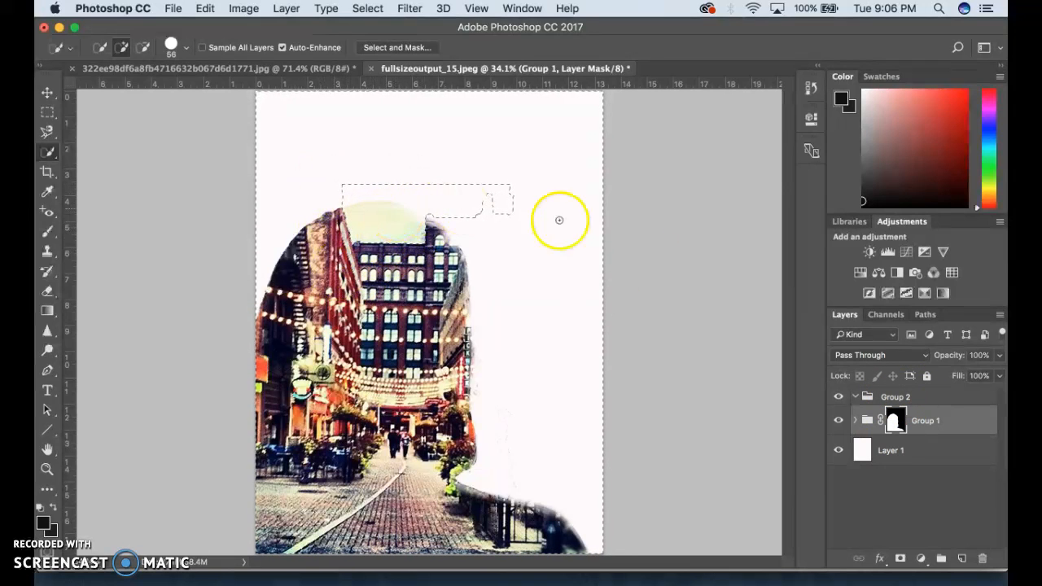
Step: Add a layer mask to Group 2 from the inverted sky selection
left_click(912, 397)
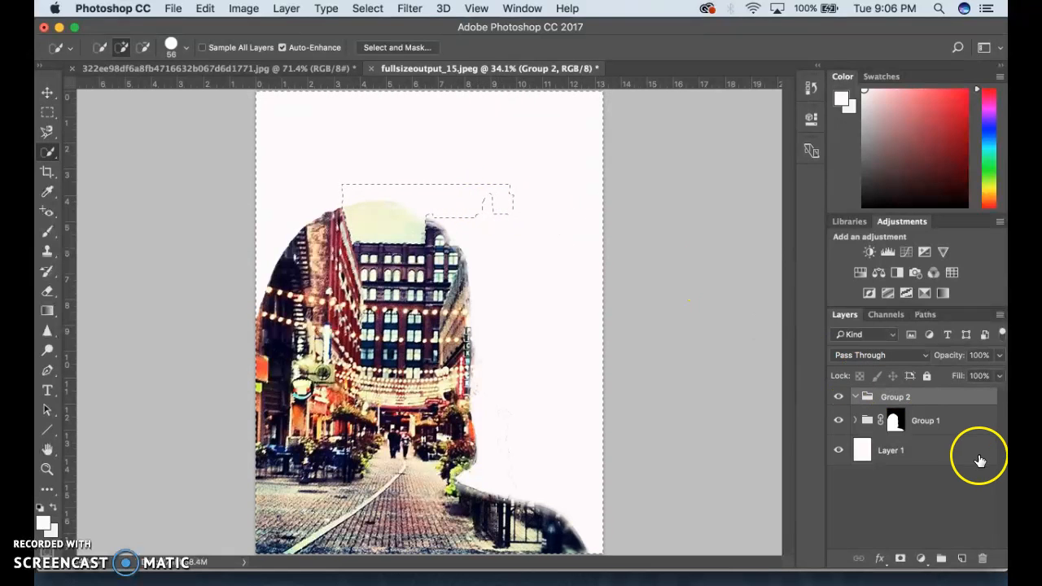
left_click(900, 560)
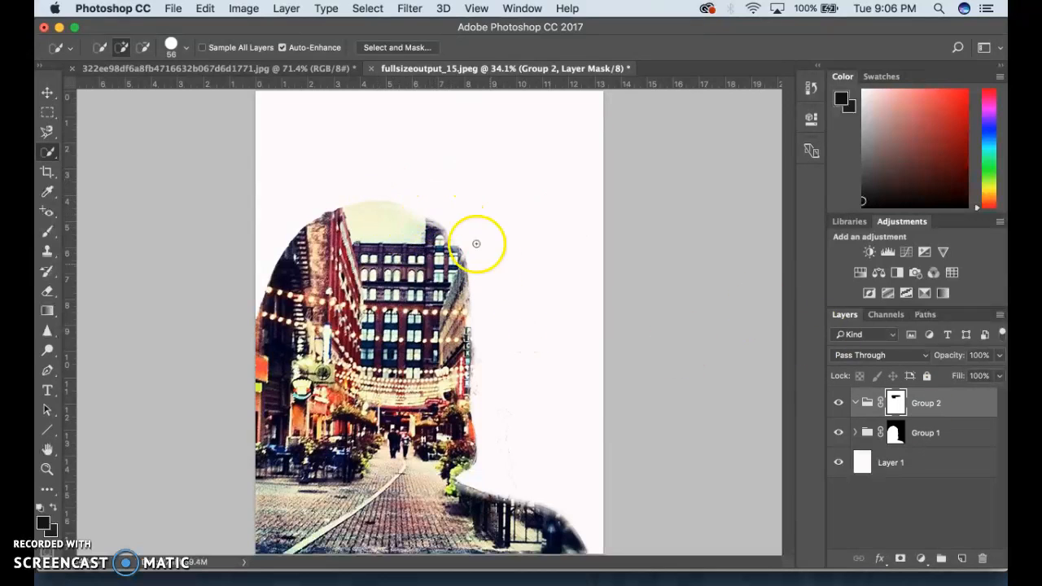
left_click(380, 228)
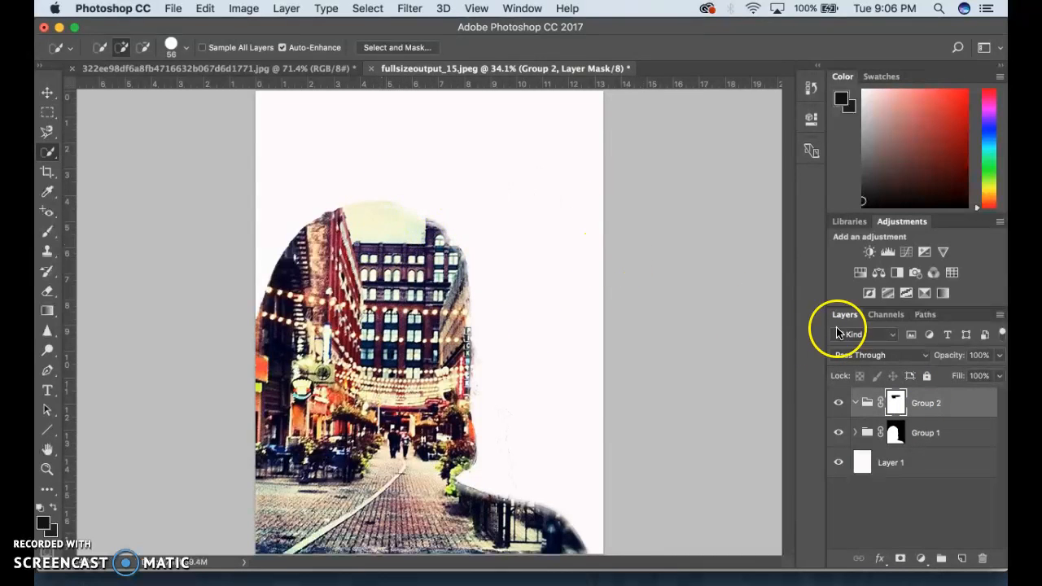
Step: Expand Group 1 to check its layers, and collapse both groups
left_click(853, 432)
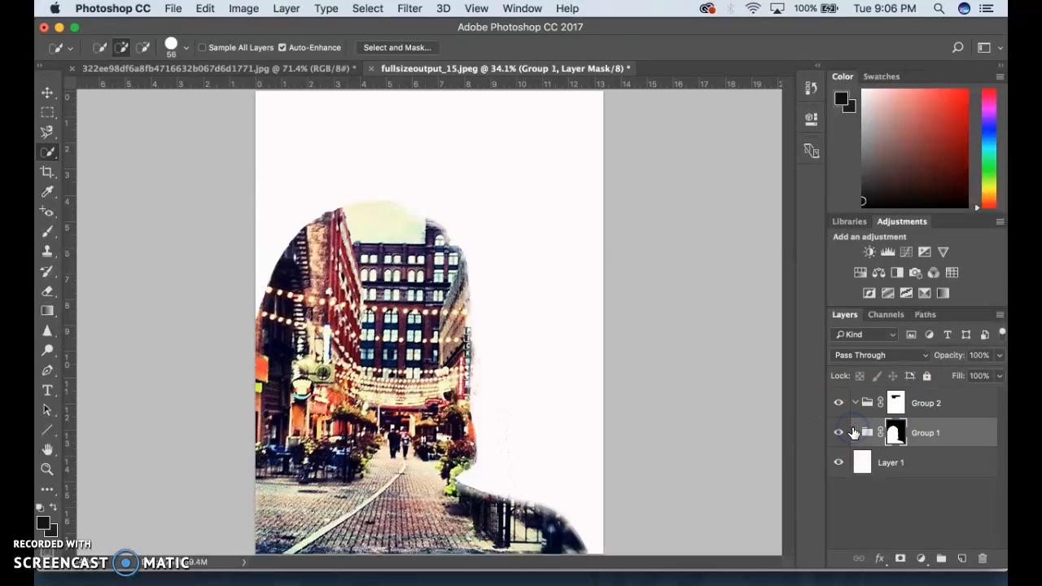
left_click(854, 434)
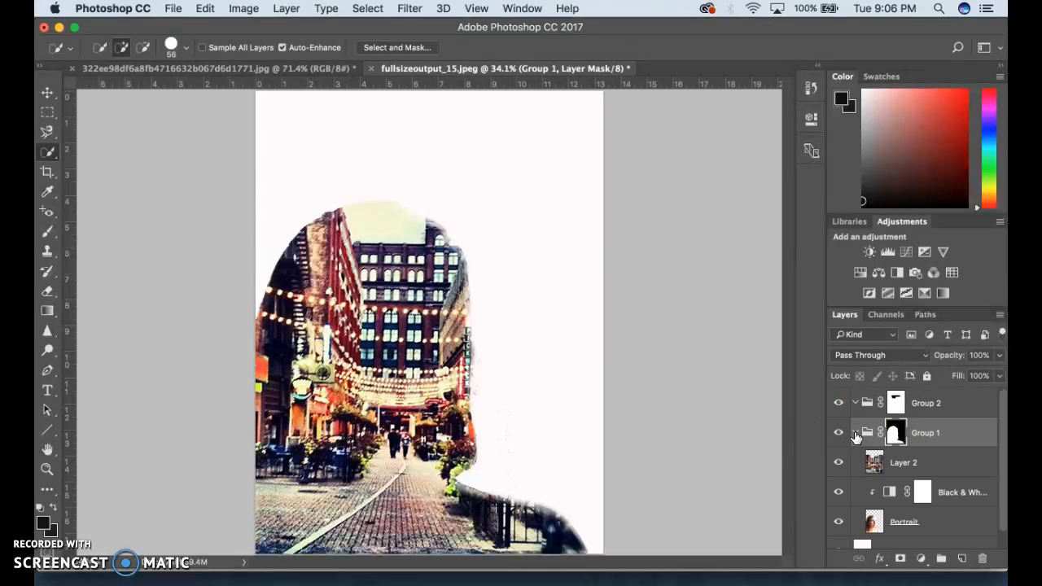
left_click(855, 434)
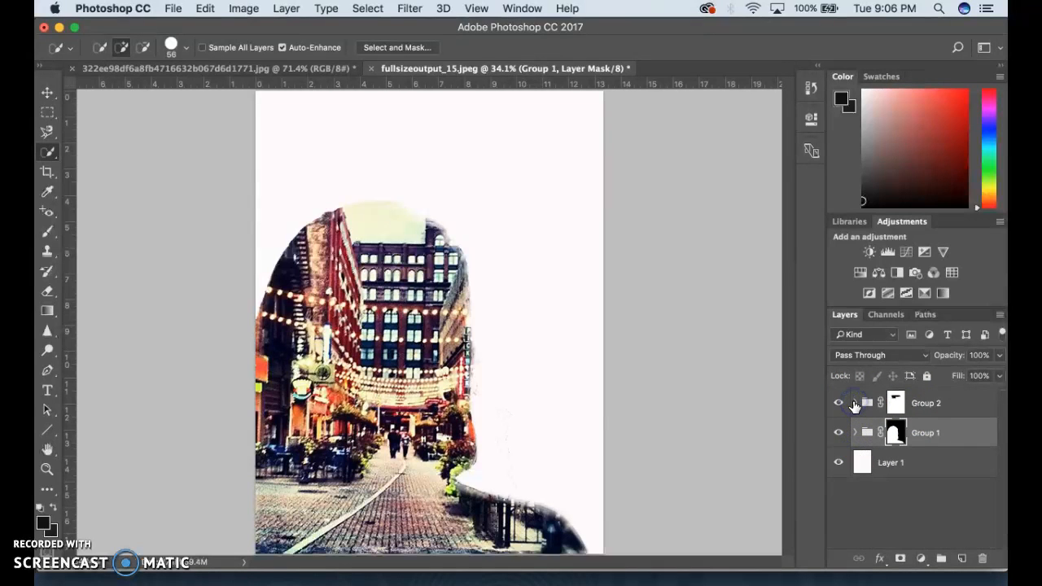